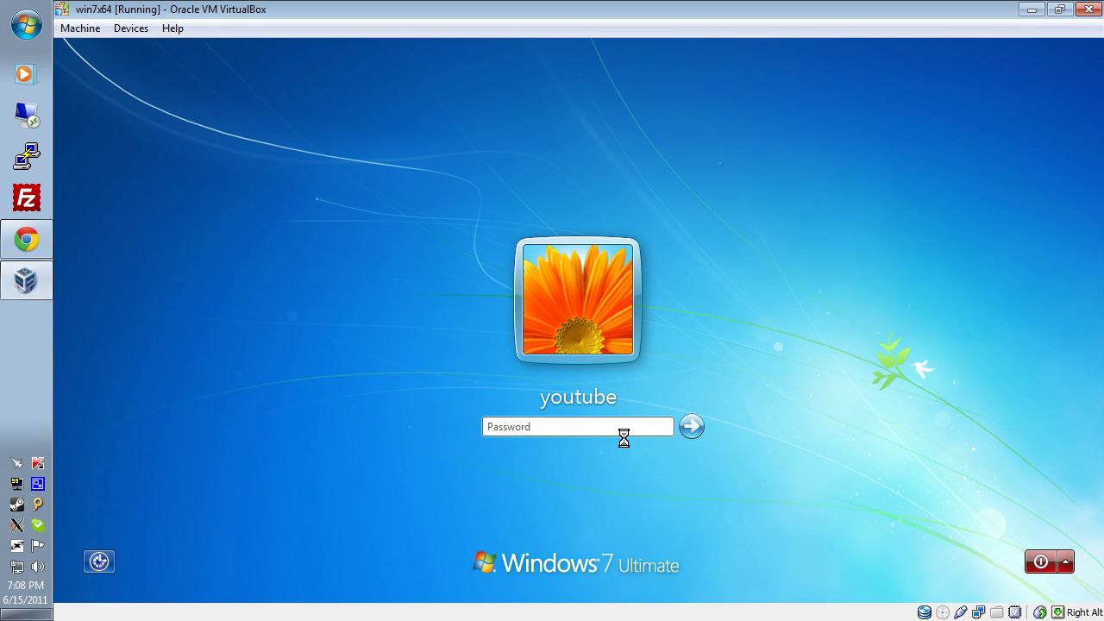
Enter the account password and sign in to the Windows 7 desktop.
click(512, 426)
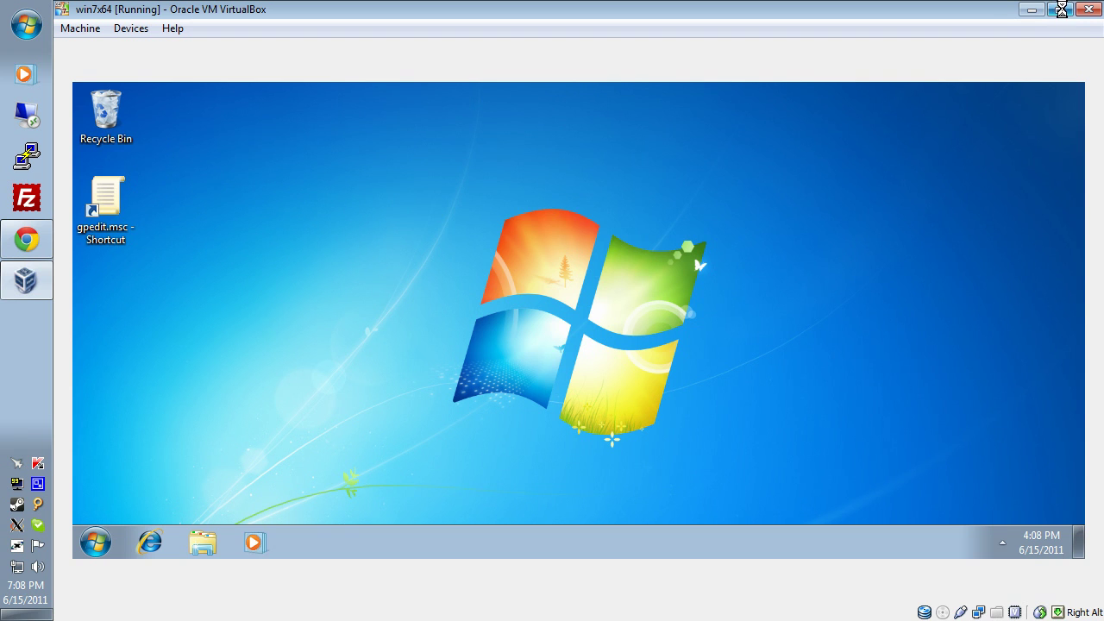
Open Computer Management from the Computer entry in the Start menu.
click(76, 587)
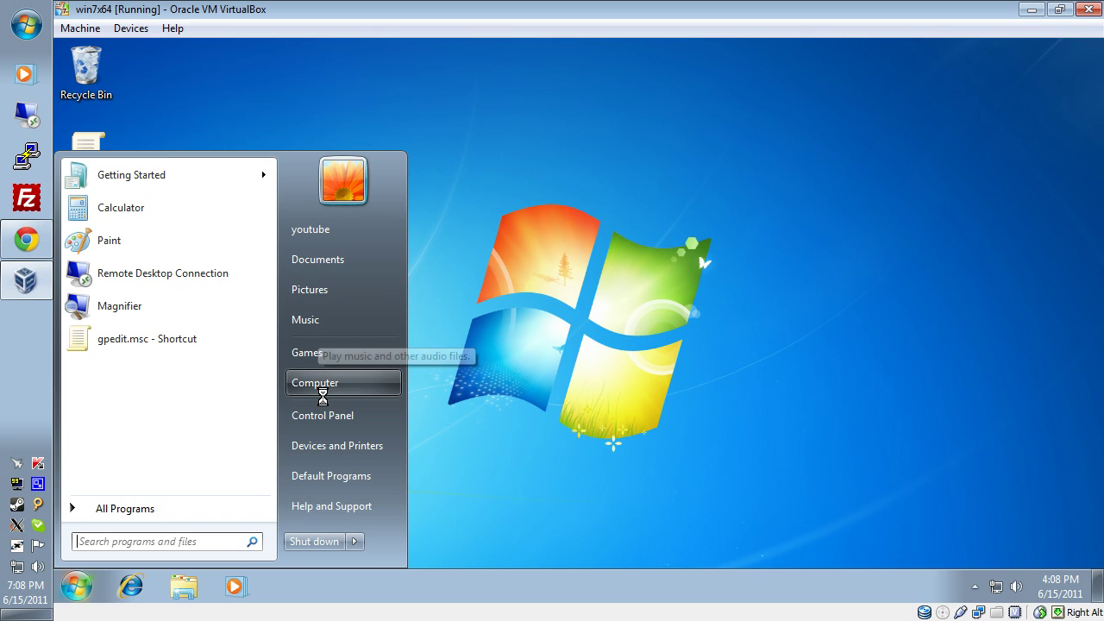
right_click(336, 386)
click(366, 216)
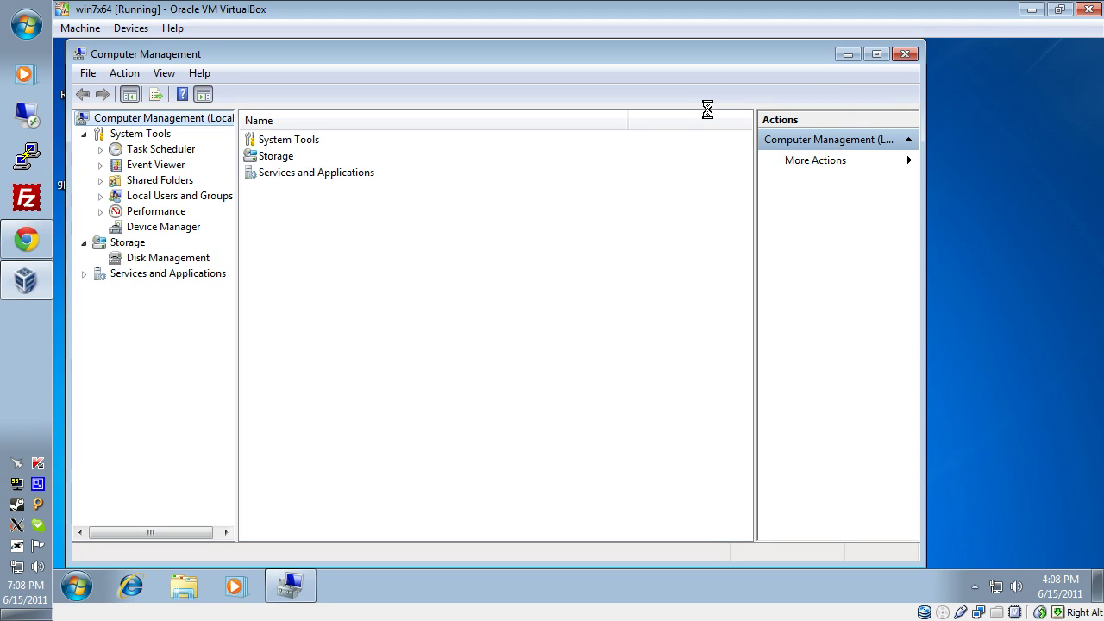
Expand Local Users and Groups > Users and look over the Administrator, Guest and main user accounts.
click(100, 195)
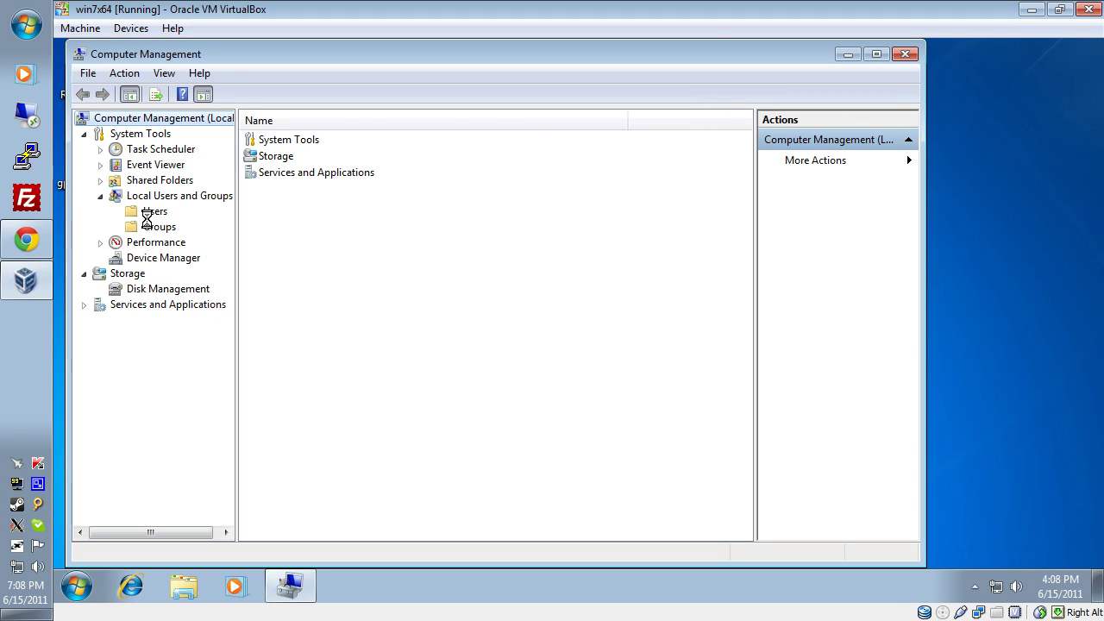
click(145, 213)
click(274, 173)
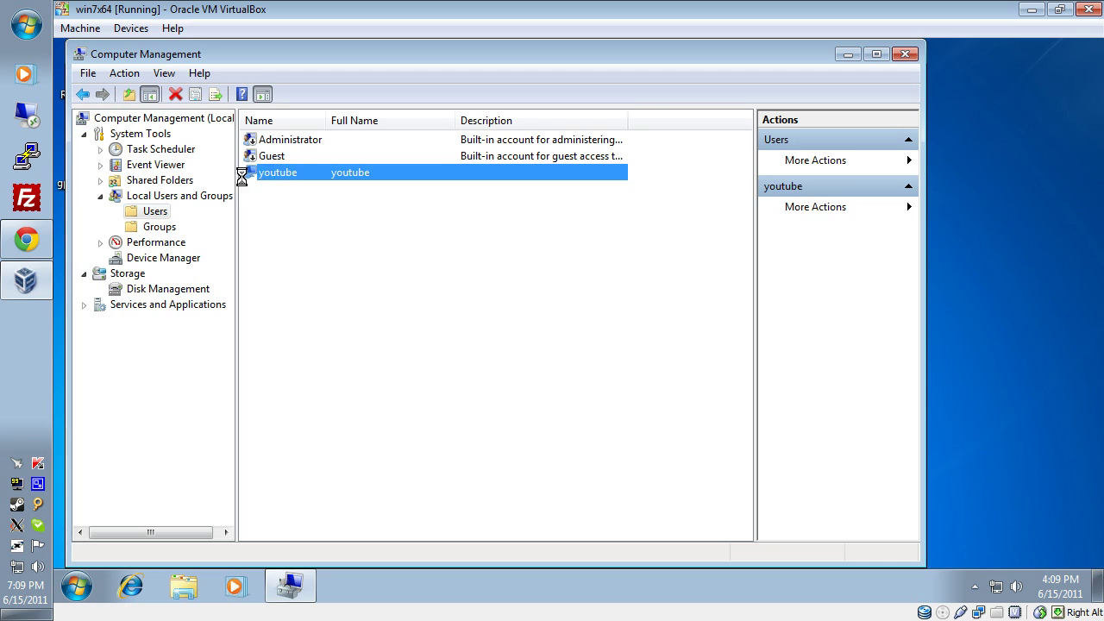
click(294, 237)
click(270, 139)
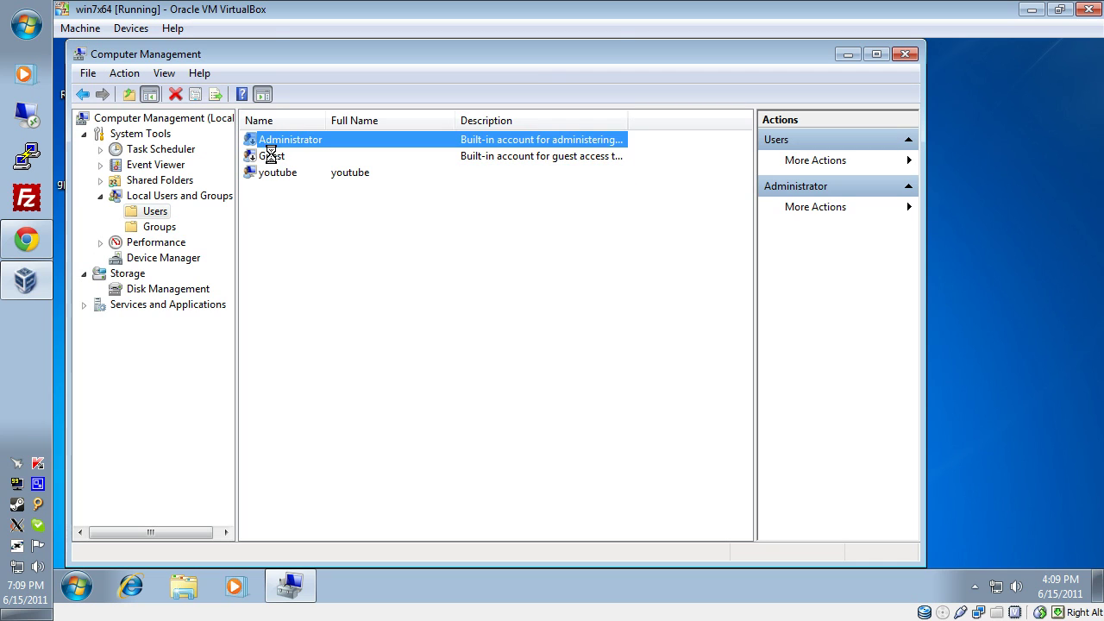
click(270, 157)
click(270, 142)
click(348, 208)
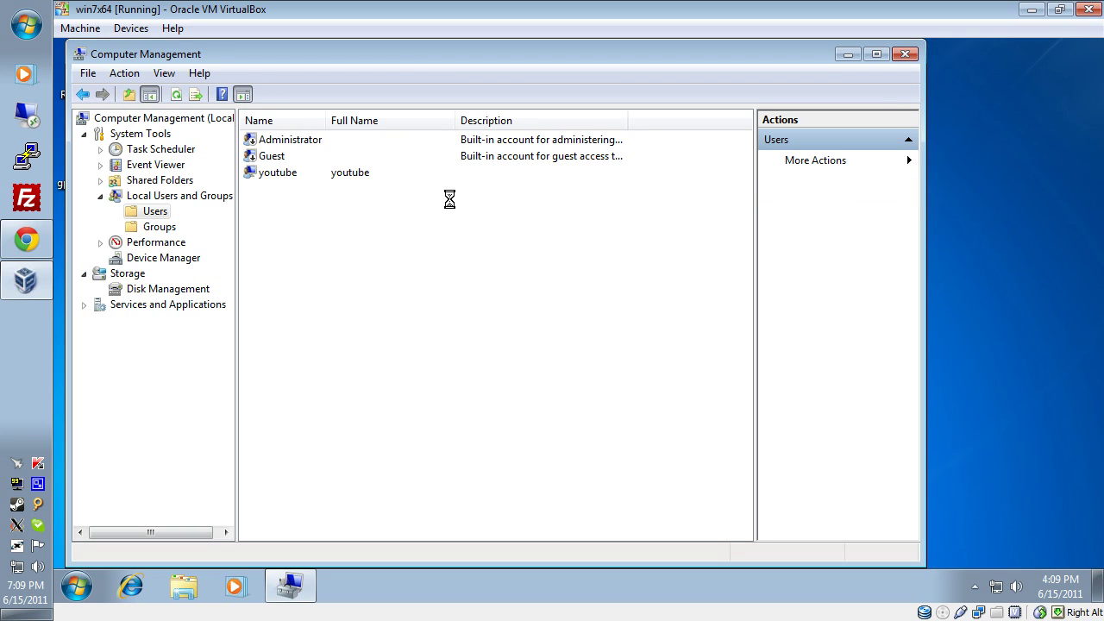
click(271, 175)
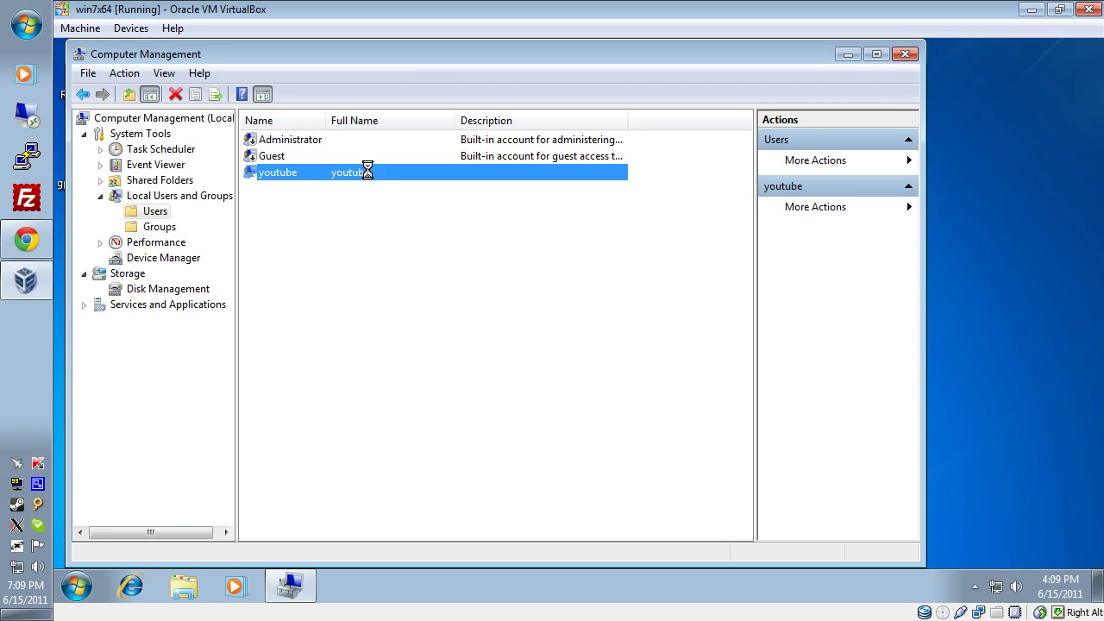
Close Computer Management and maximize the Local Group Policy Editor with a wider tree pane.
click(905, 53)
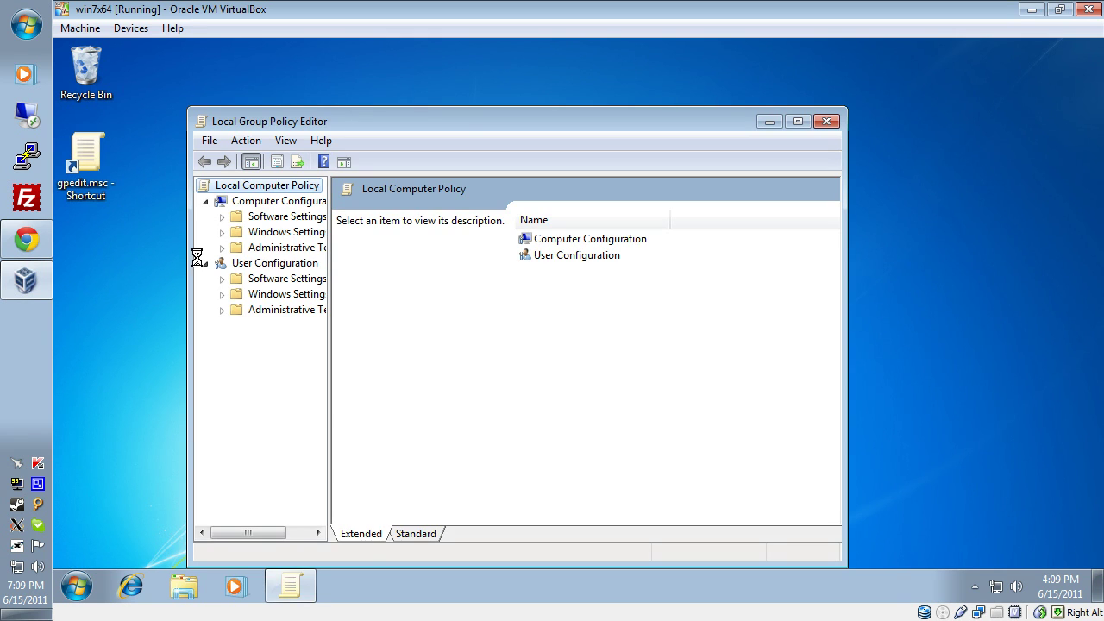
drag(327, 246, 435, 255)
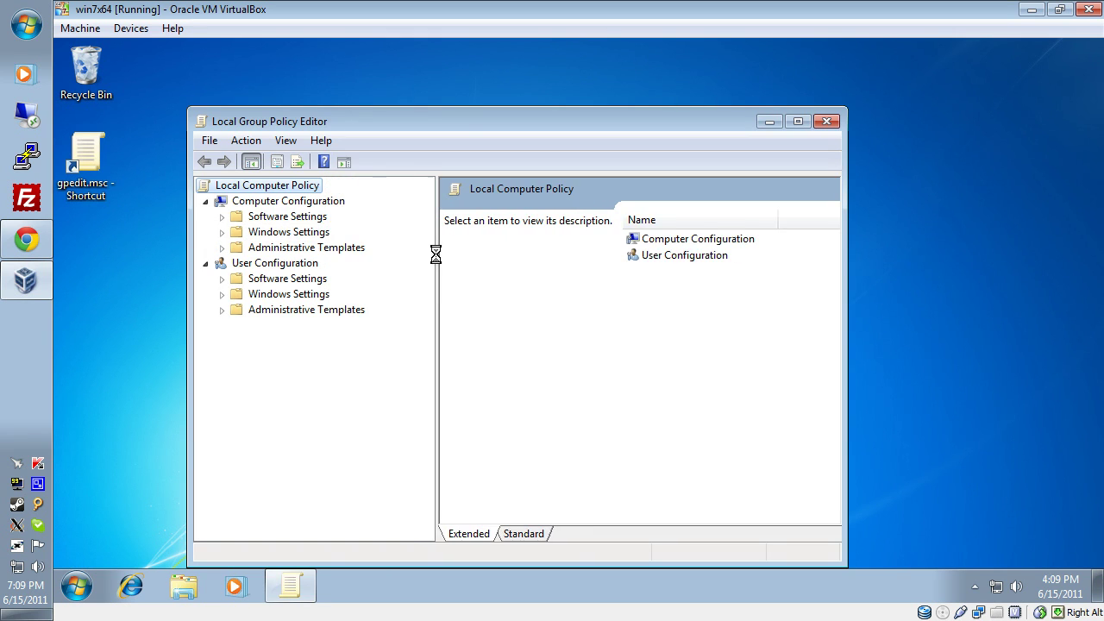
click(797, 121)
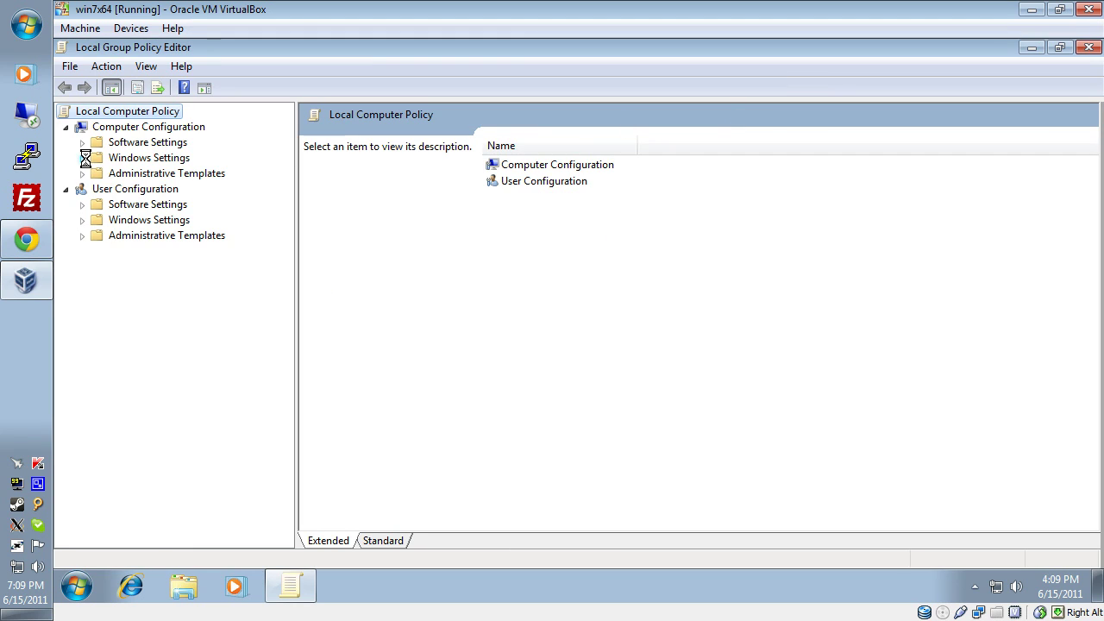
Navigate to Windows Settings > Security Settings > Account Policies > Account Lockout Policy.
click(83, 158)
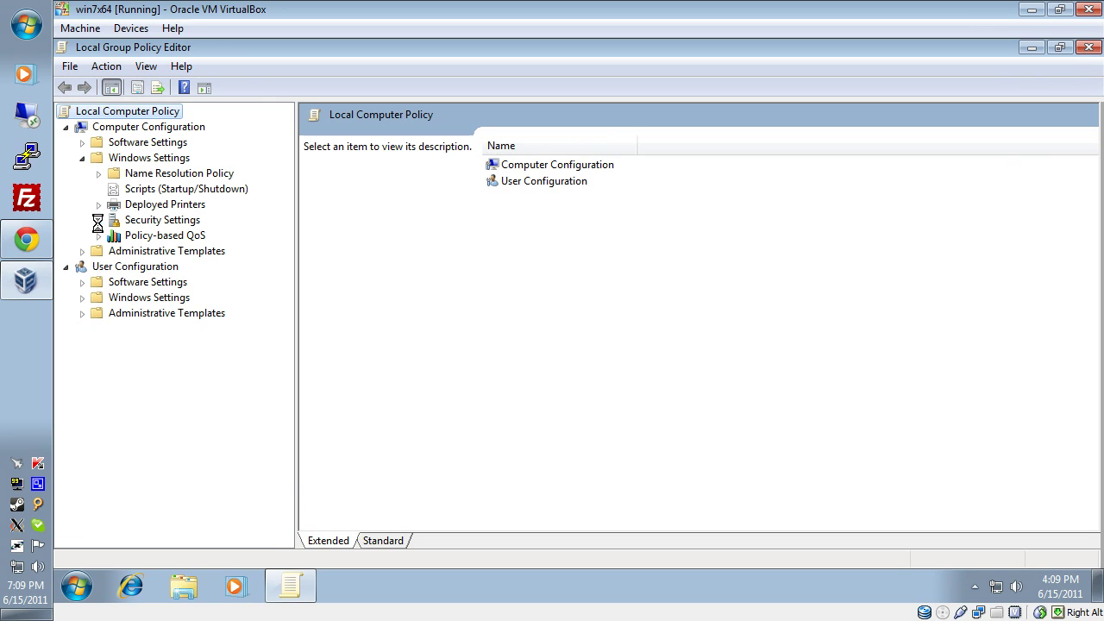
click(98, 219)
click(115, 236)
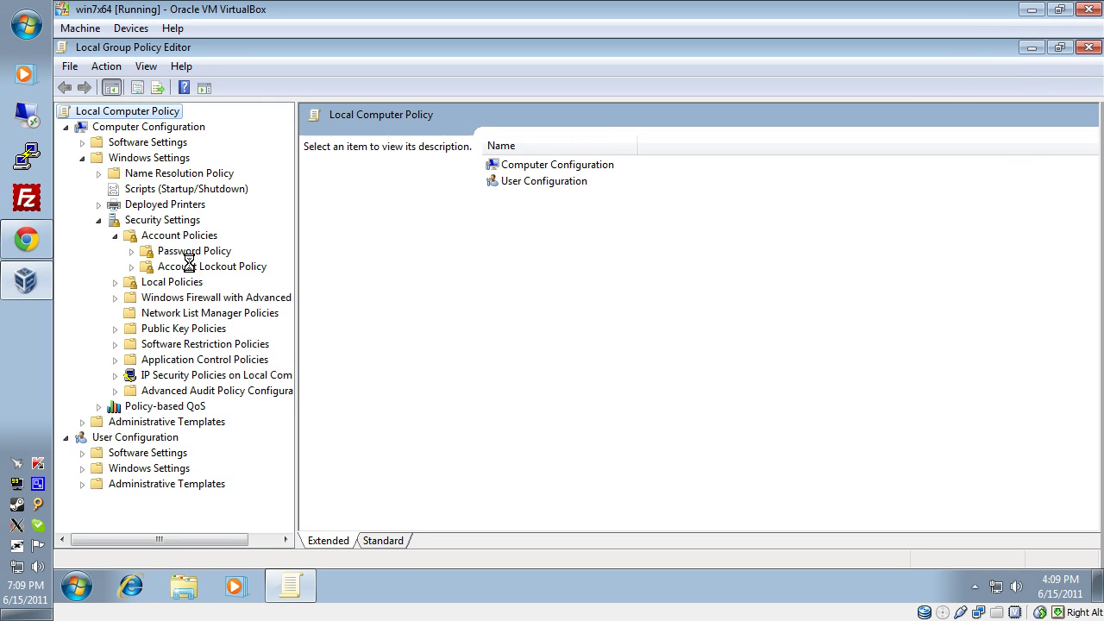
click(213, 266)
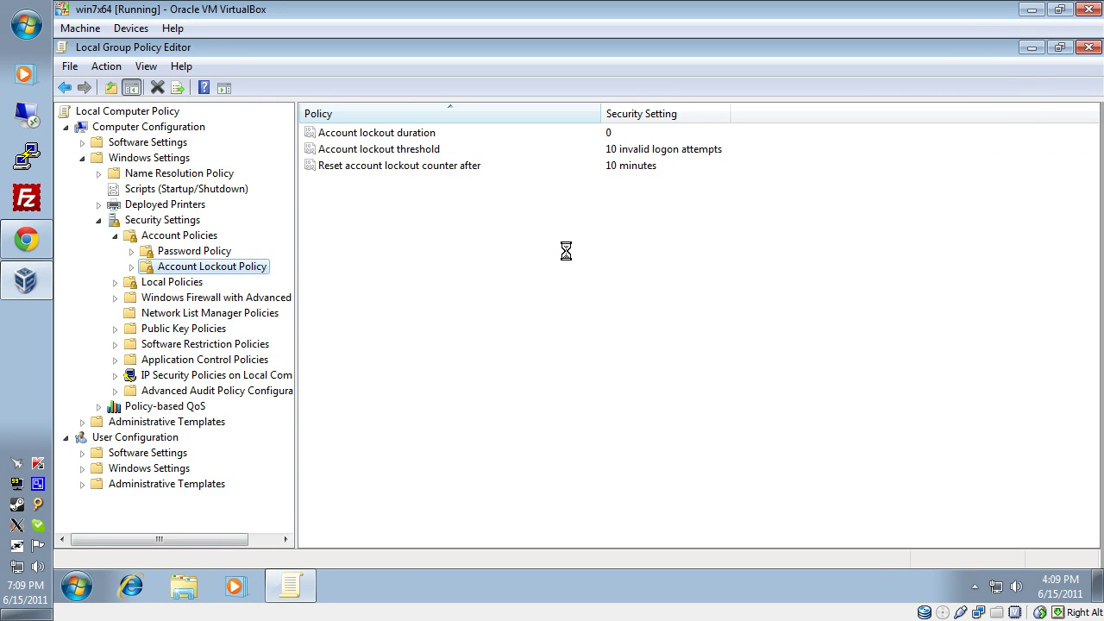
Inspect the lockout threshold (10), reset counter and duration (0) policies unchanged, then close the editor.
click(619, 148)
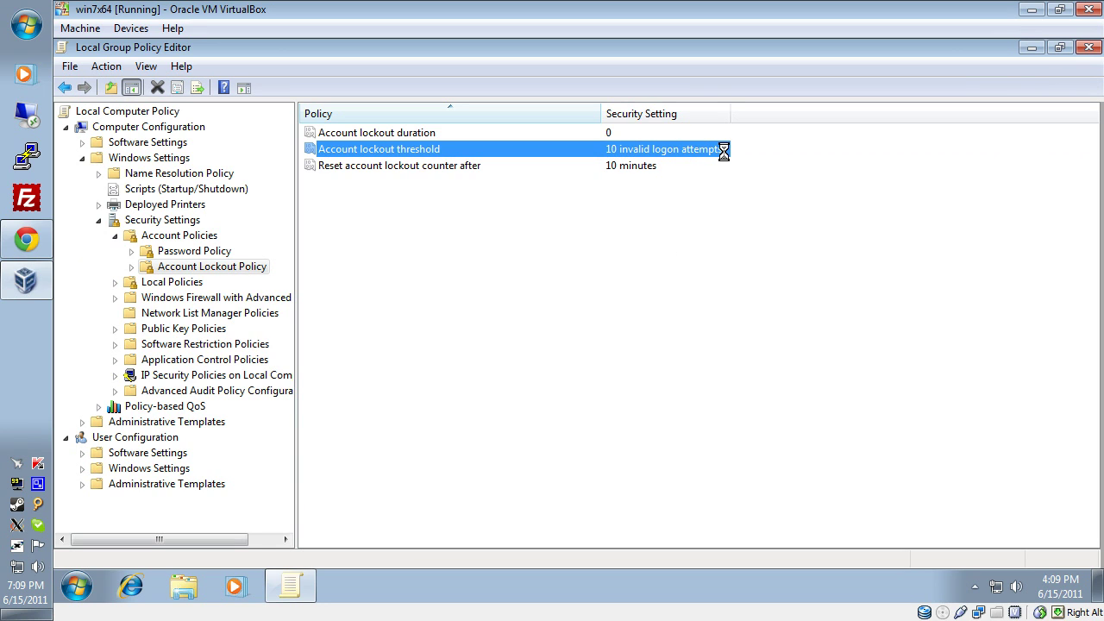
click(616, 167)
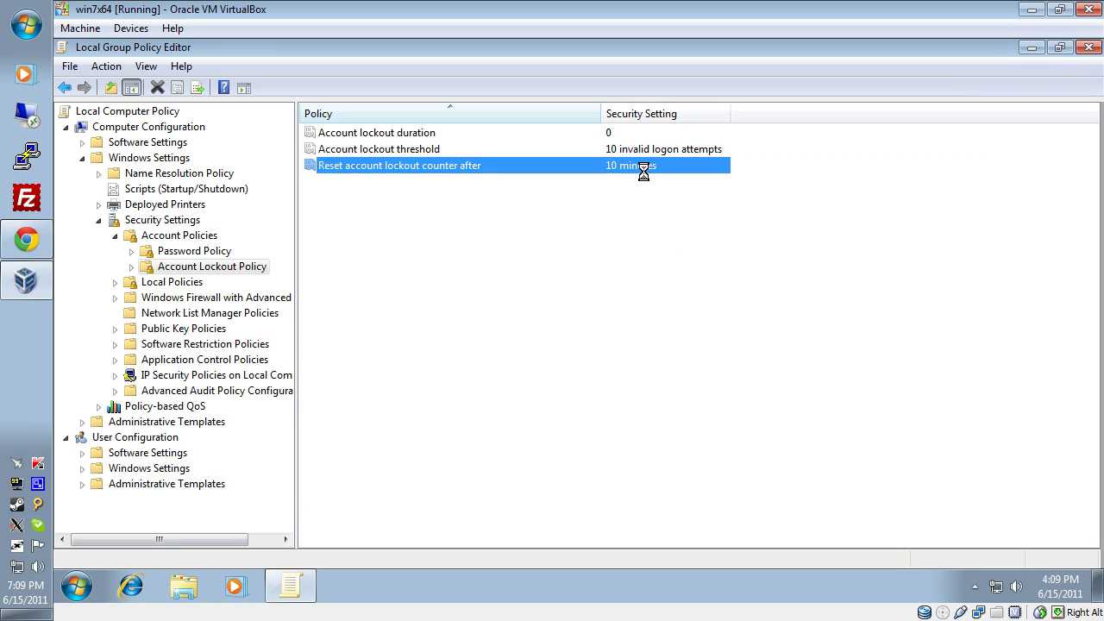
double_click(408, 133)
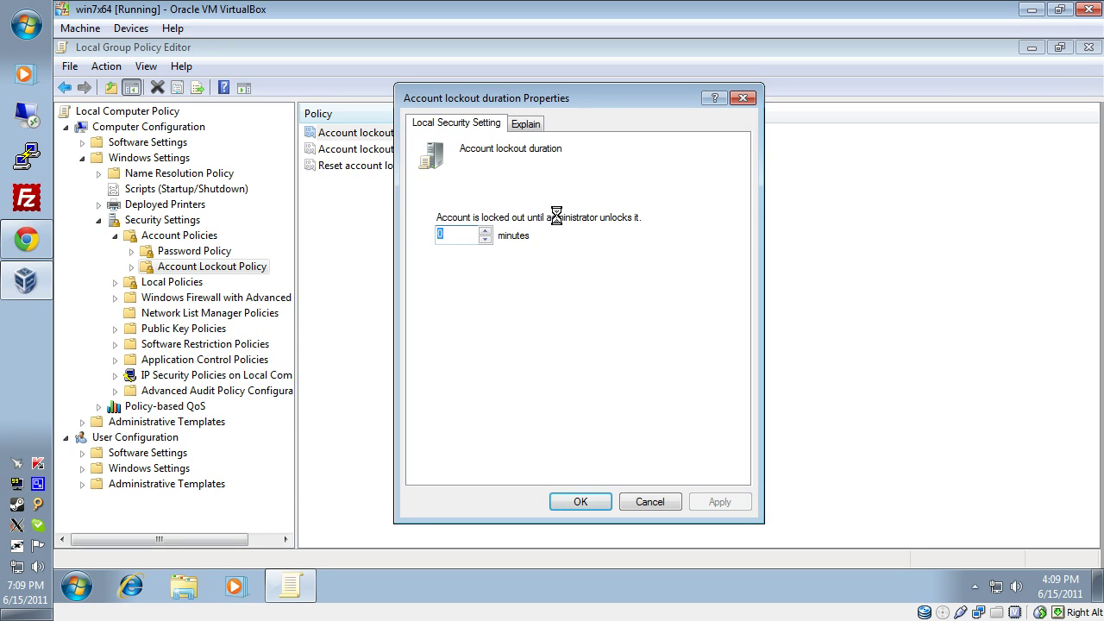
click(653, 500)
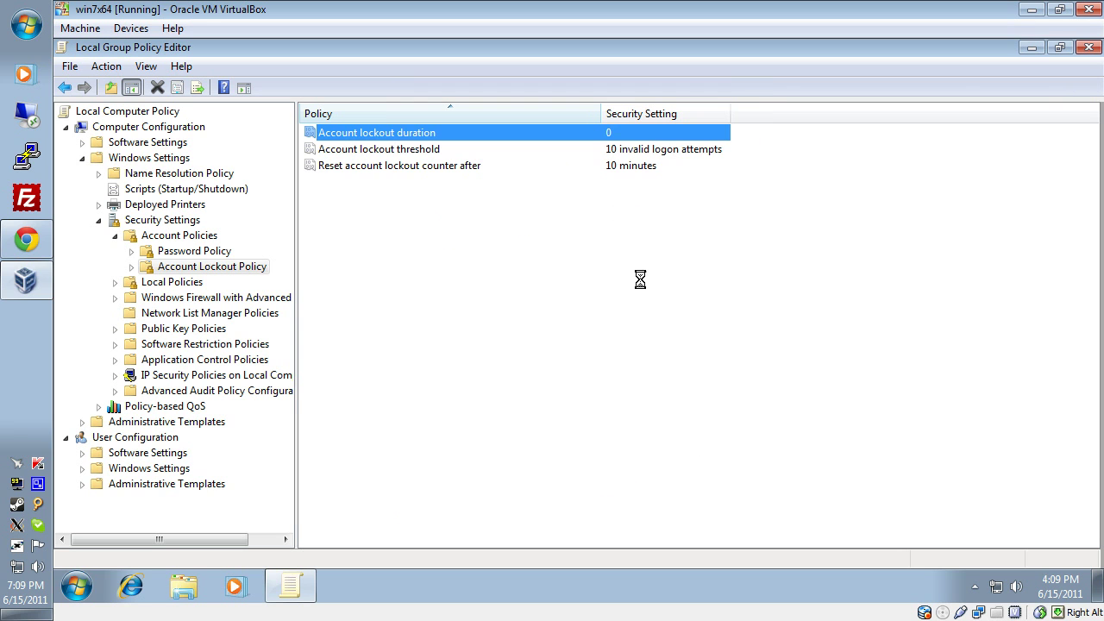
click(1084, 47)
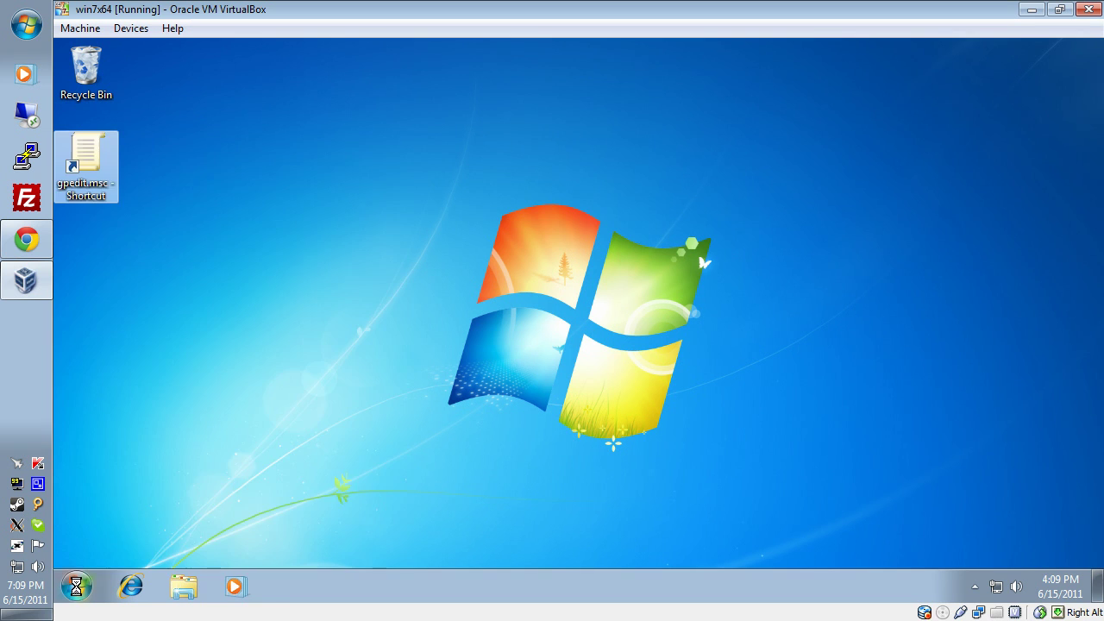
Log off the current Windows 7 user from the Start menu.
click(76, 586)
mouse_move(358, 545)
click(412, 476)
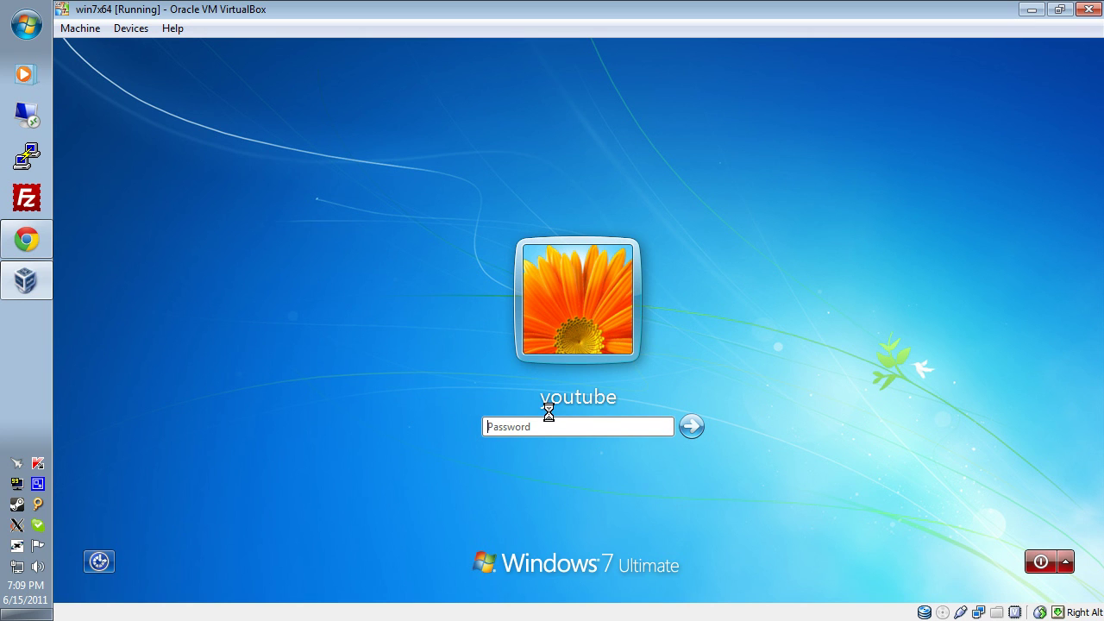
Submit wrong passwords until the account is locked out, then dismiss the lockout message.
key(Return)
key(Return)
key(Return)
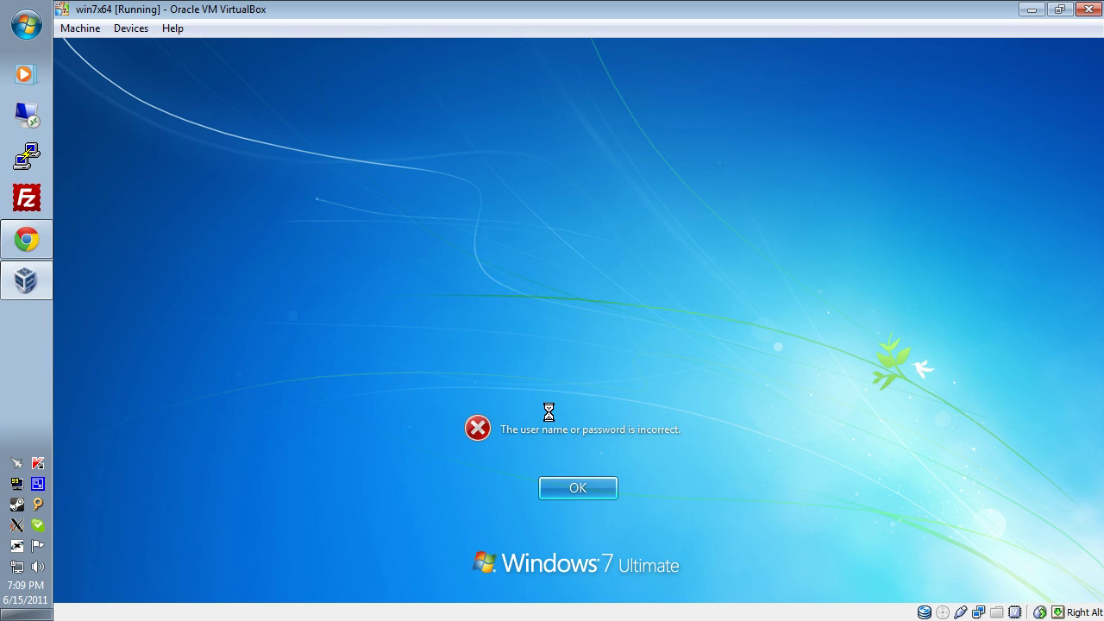
key(Return)
key(Return)
key(Return)
key(Return)
key(Return)
key(Return)
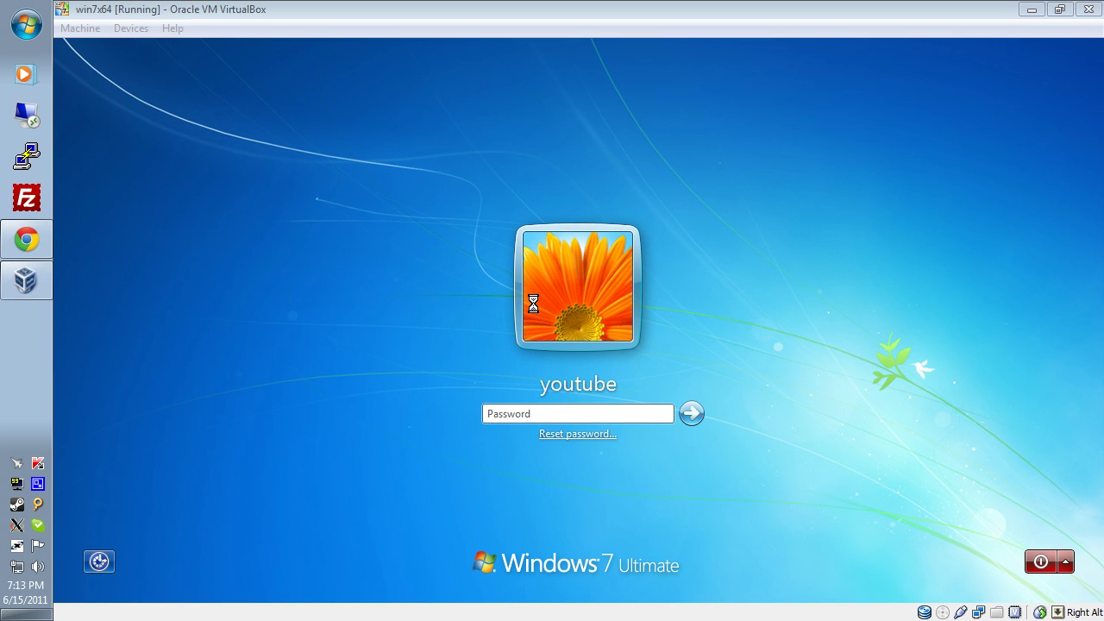
click(744, 176)
key(Return)
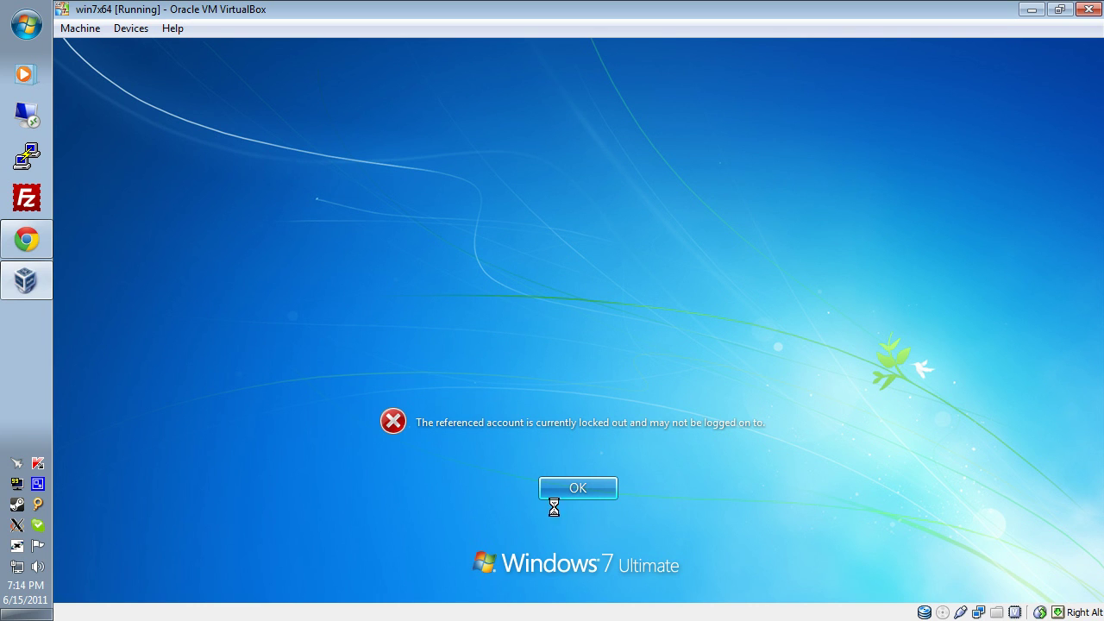
click(572, 486)
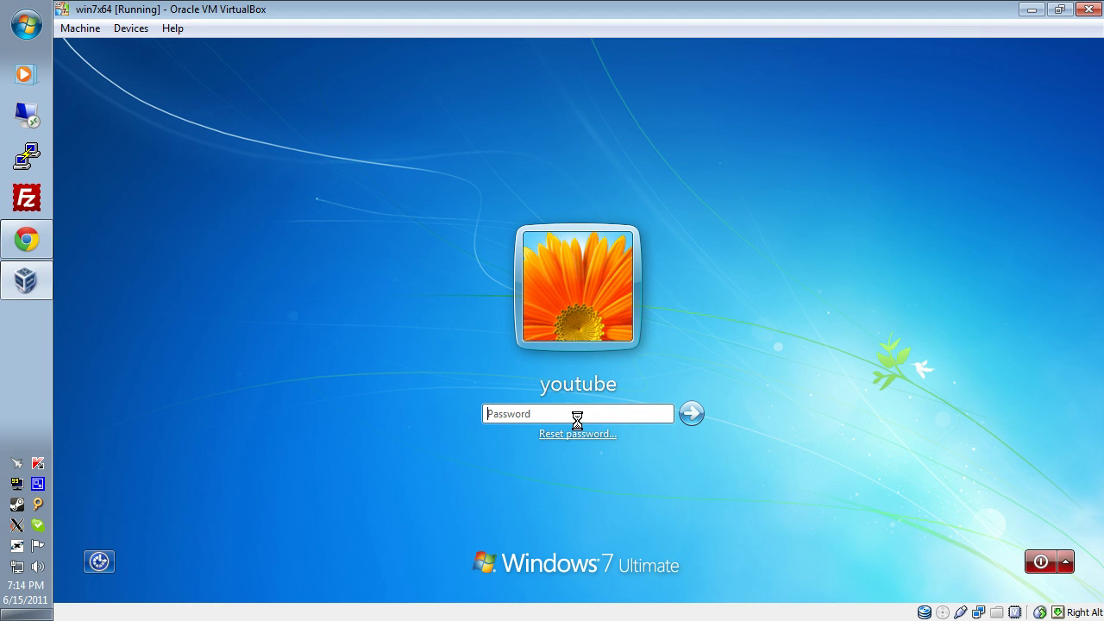
Attempt a password reset and dismiss the No Drive error about missing removable media.
click(565, 433)
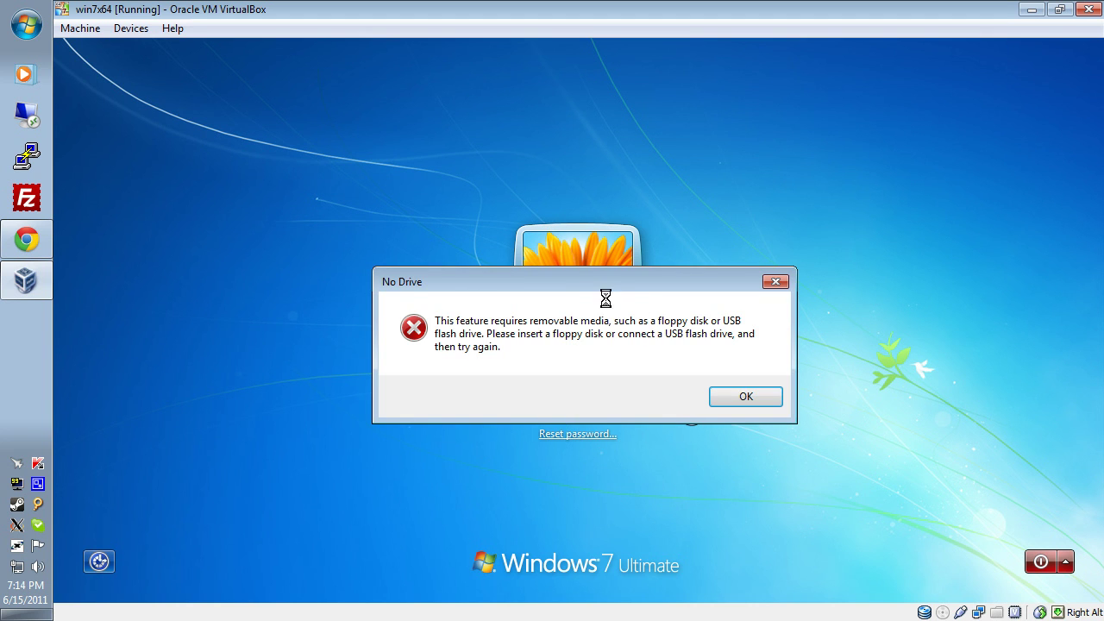
drag(594, 282, 576, 196)
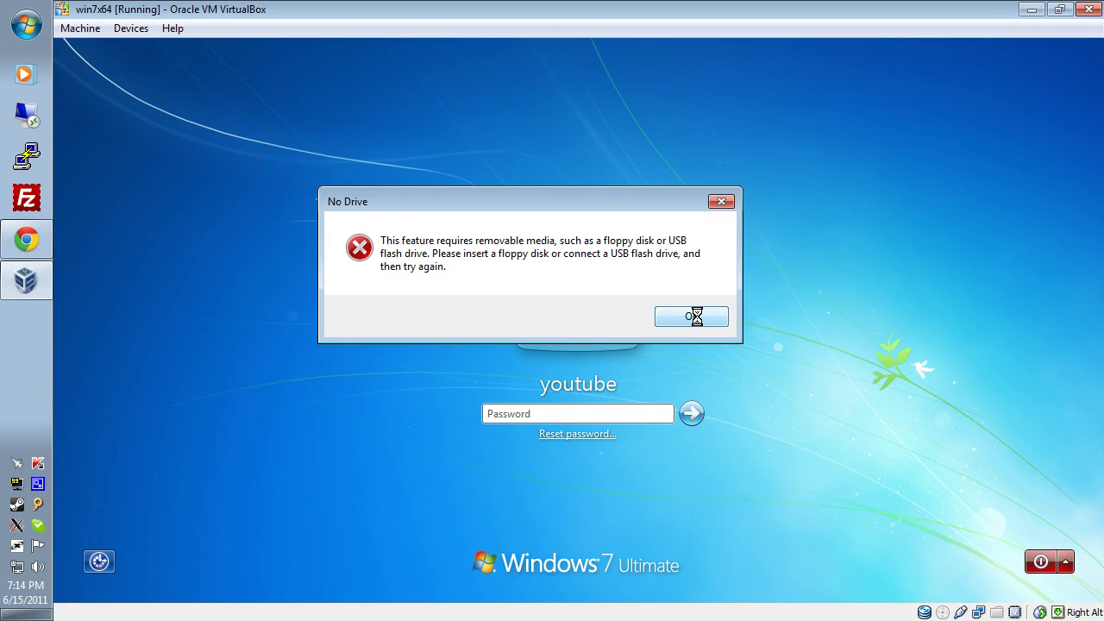
click(695, 317)
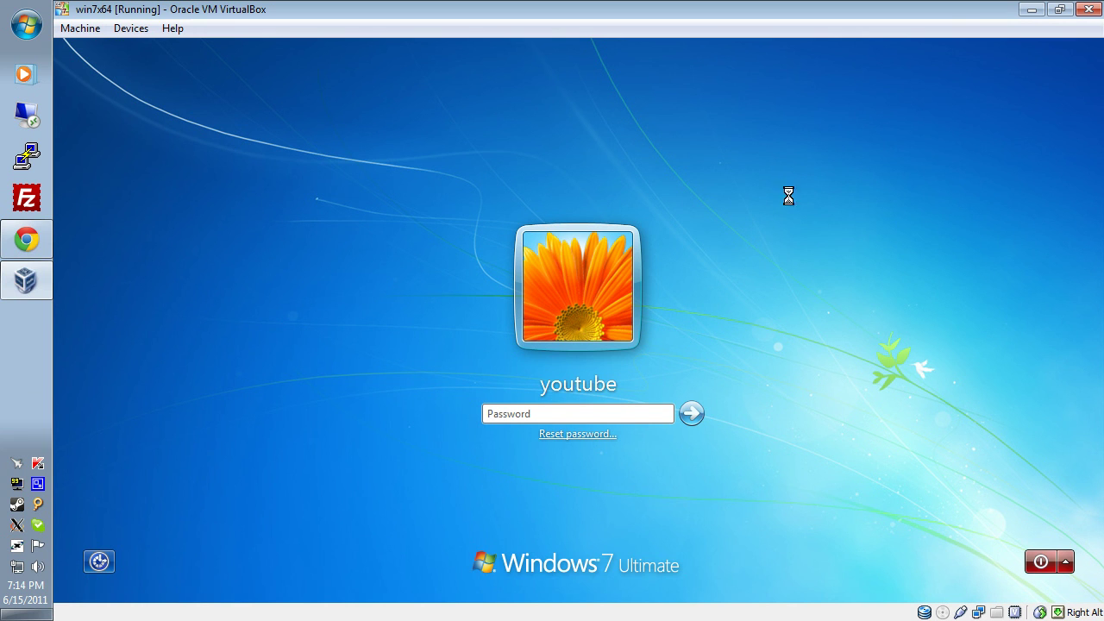
Look over the Ease of Access options, then close them.
click(98, 560)
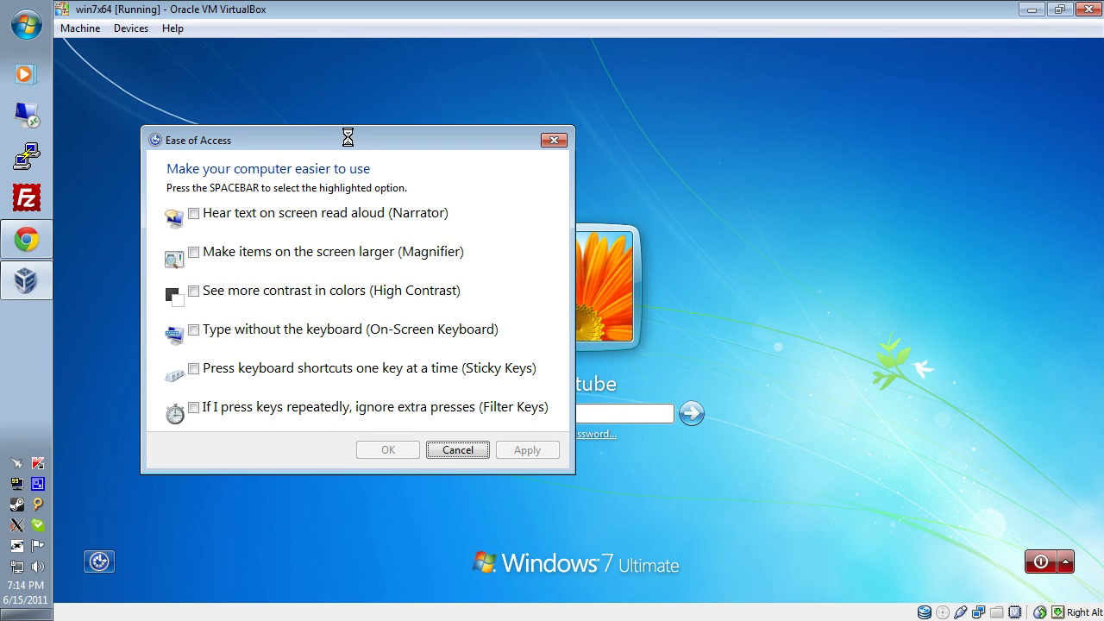
mouse_move(347, 138)
mouse_down()
mouse_move(688, 114)
mouse_move(402, 118)
mouse_move(342, 126)
mouse_move(340, 138)
mouse_up()
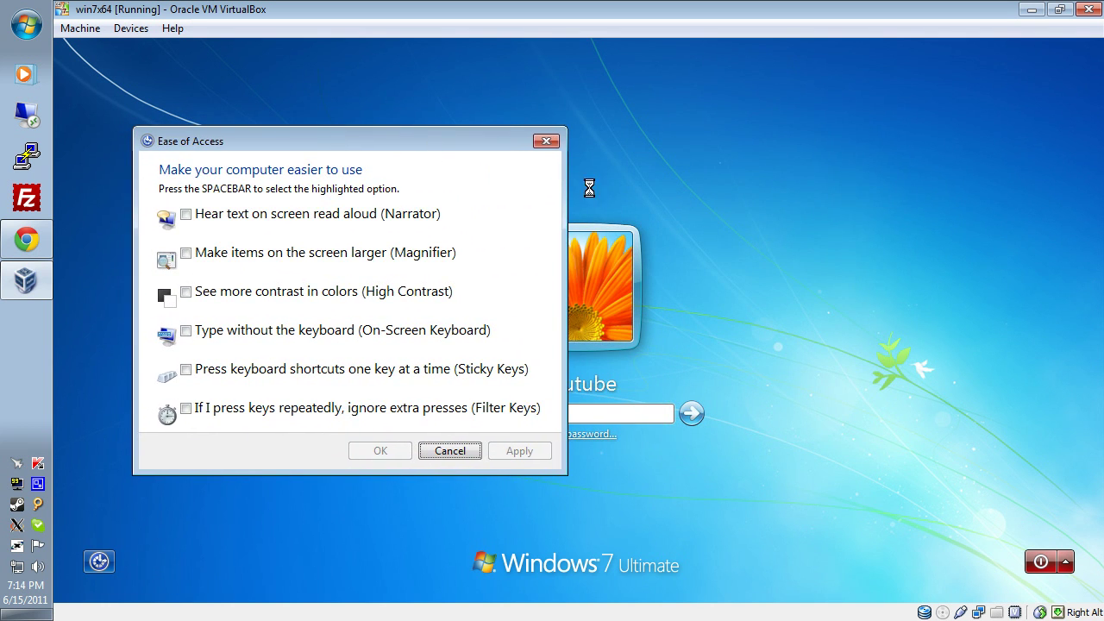
click(546, 141)
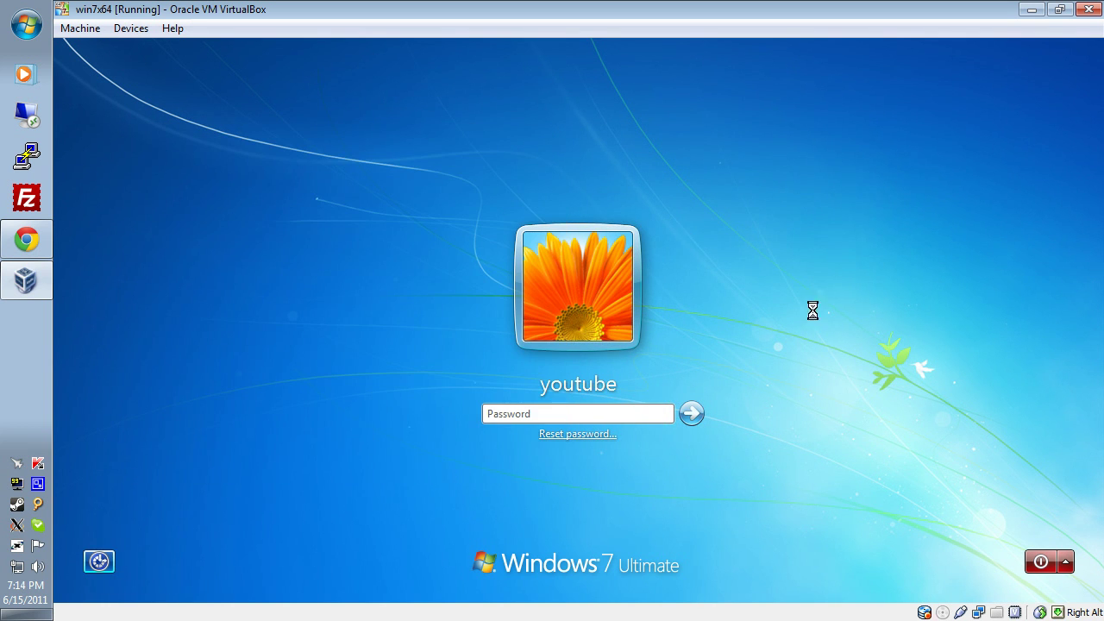
Shut down the Windows 7 guest from the login screen.
click(1066, 561)
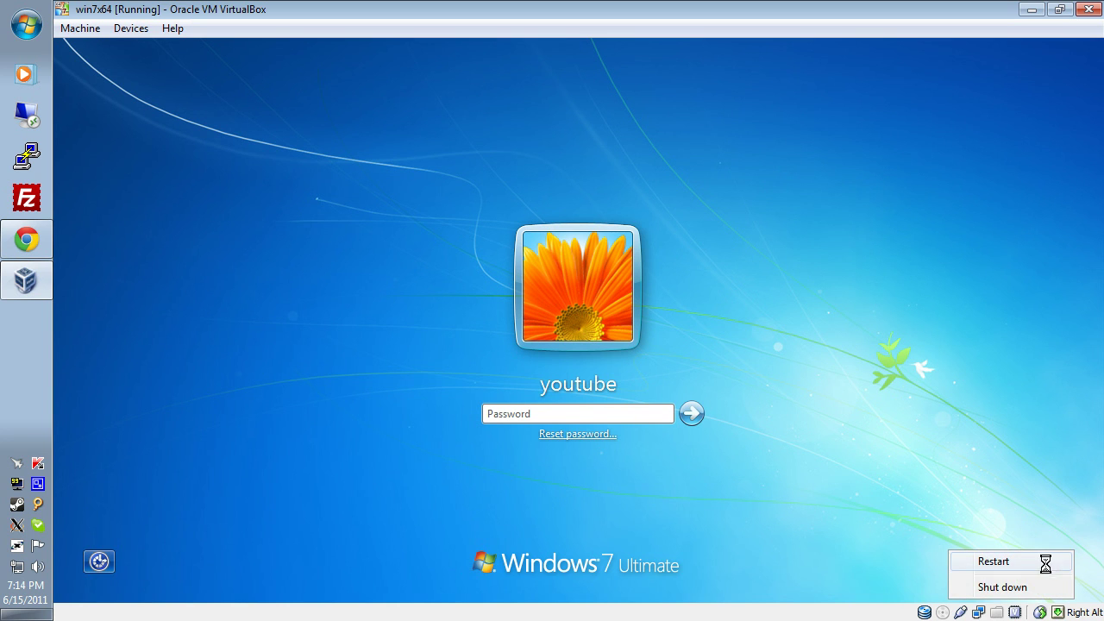
click(1006, 470)
click(1039, 562)
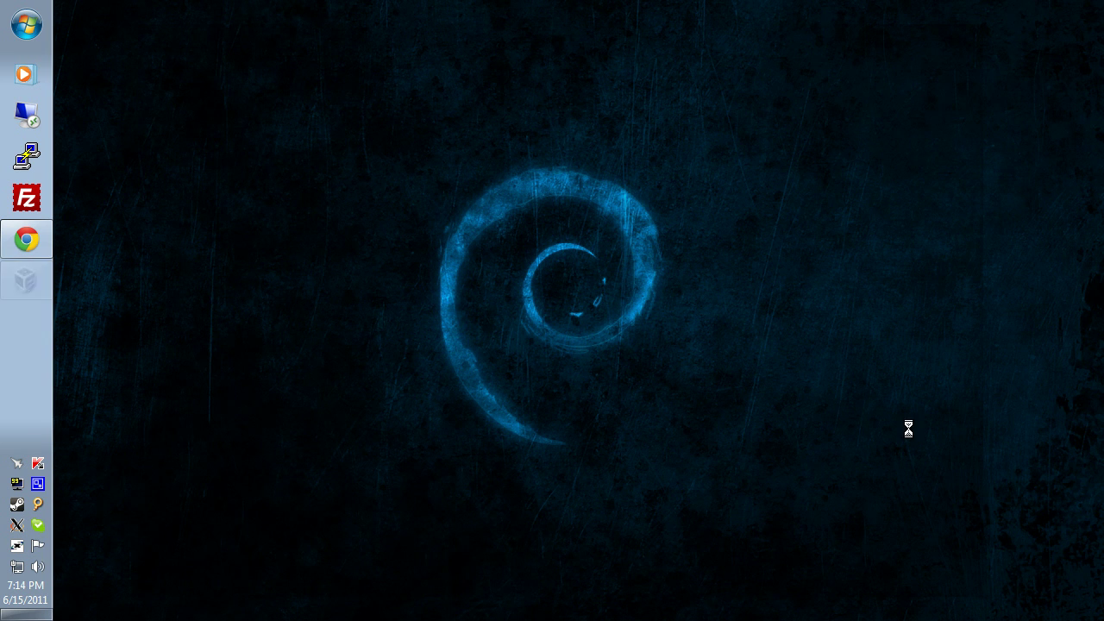
Launch the VirtualBox Manager by searching 'vir' in the host's Start search.
click(25, 23)
text(vir)
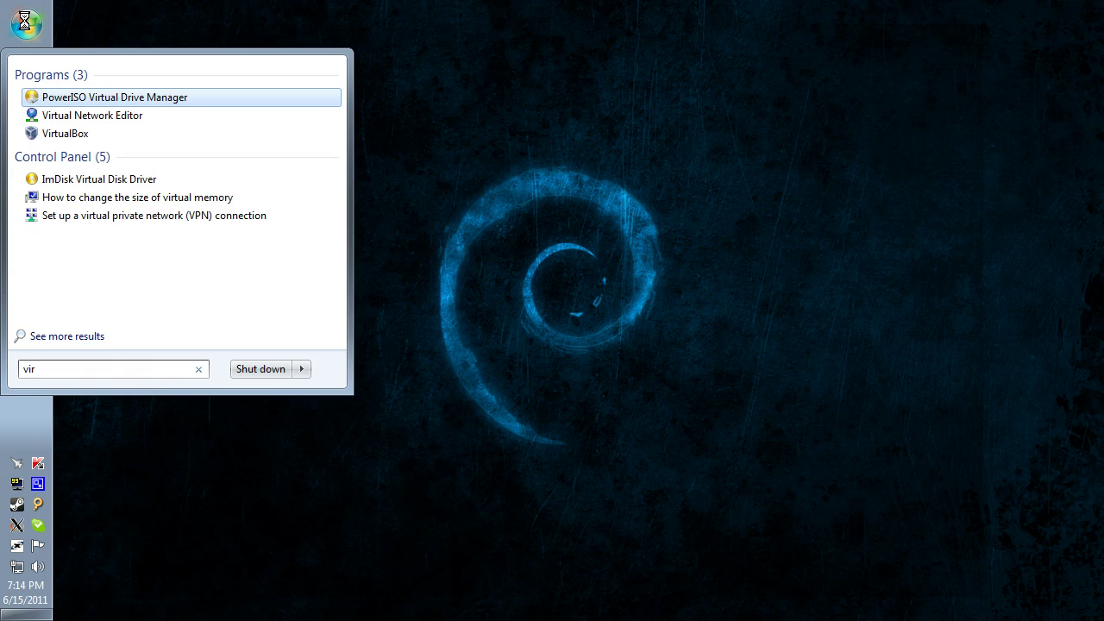
key(Down)
key(Down)
key(Return)
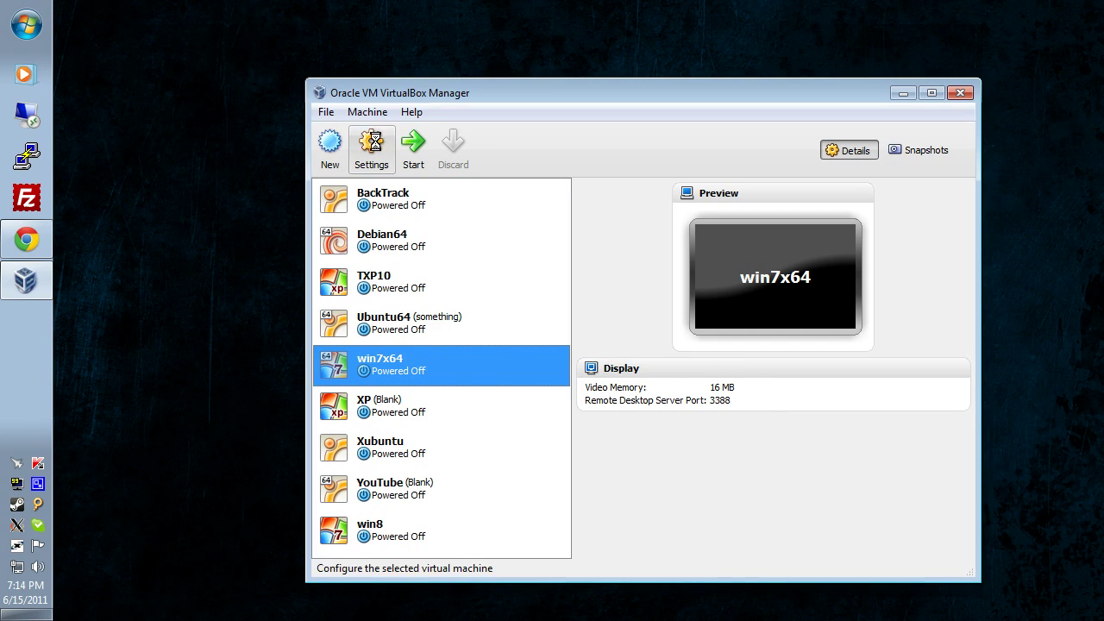
Power off the win7x64 machine and open its Settings dialog.
double_click(483, 366)
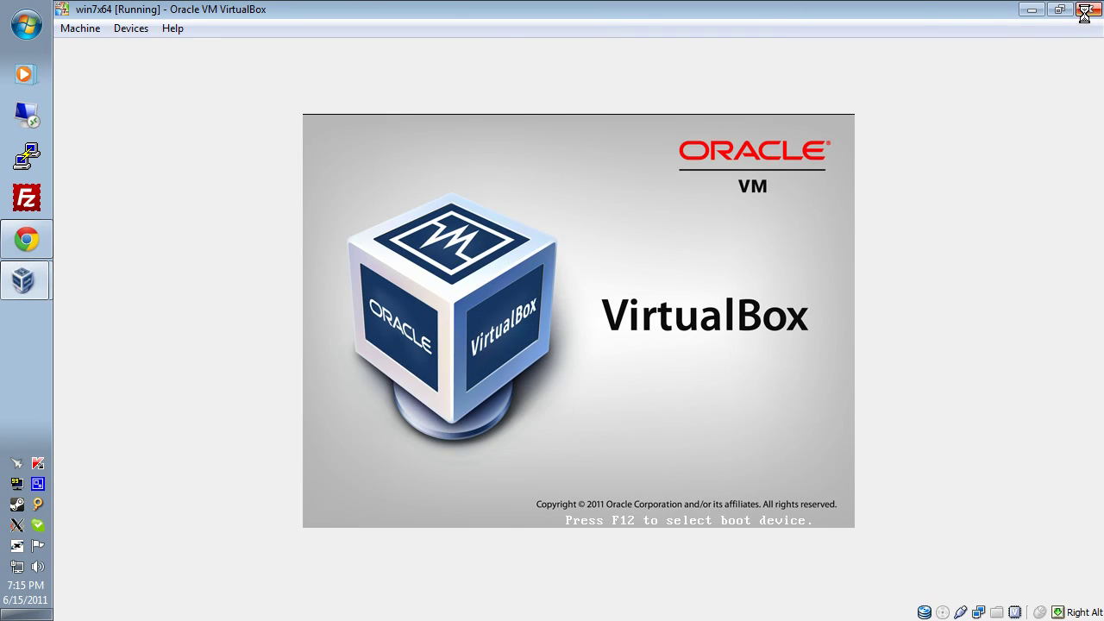
click(1088, 8)
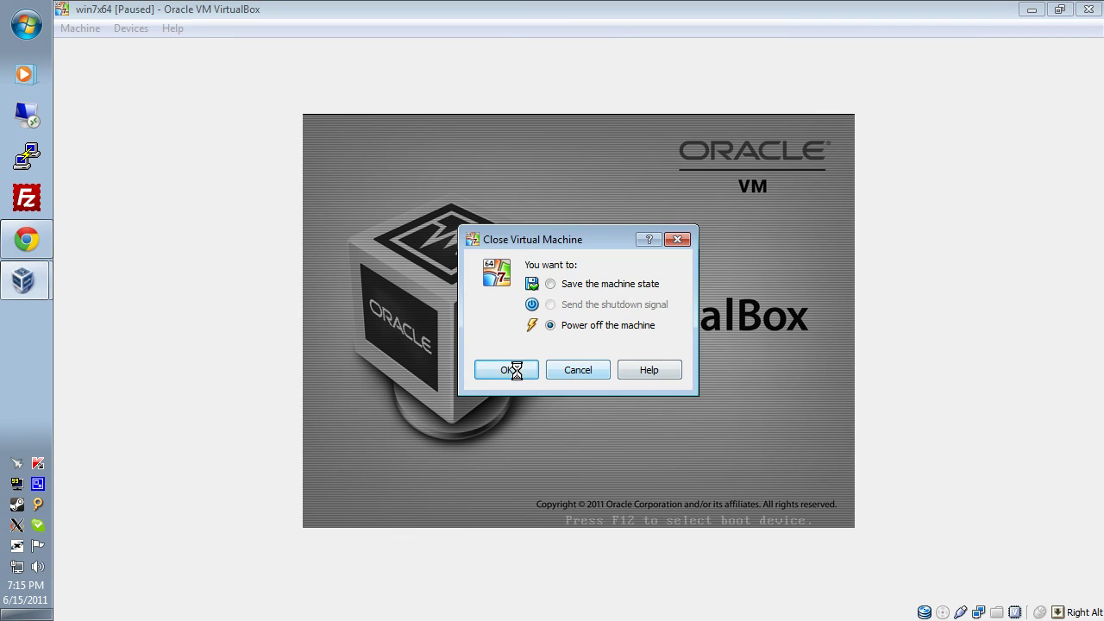
click(509, 370)
right_click(429, 372)
click(474, 377)
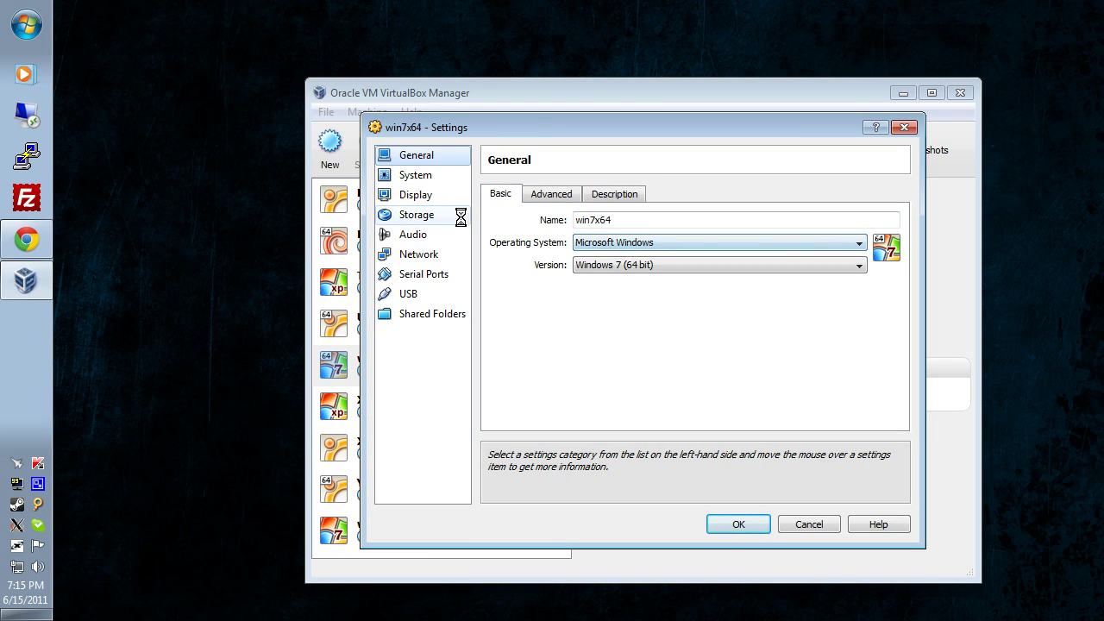
Insert ubuntu-10.04.1-desktop-i386.iso into the empty CD/DVD drive on IDE Secondary Master.
click(417, 215)
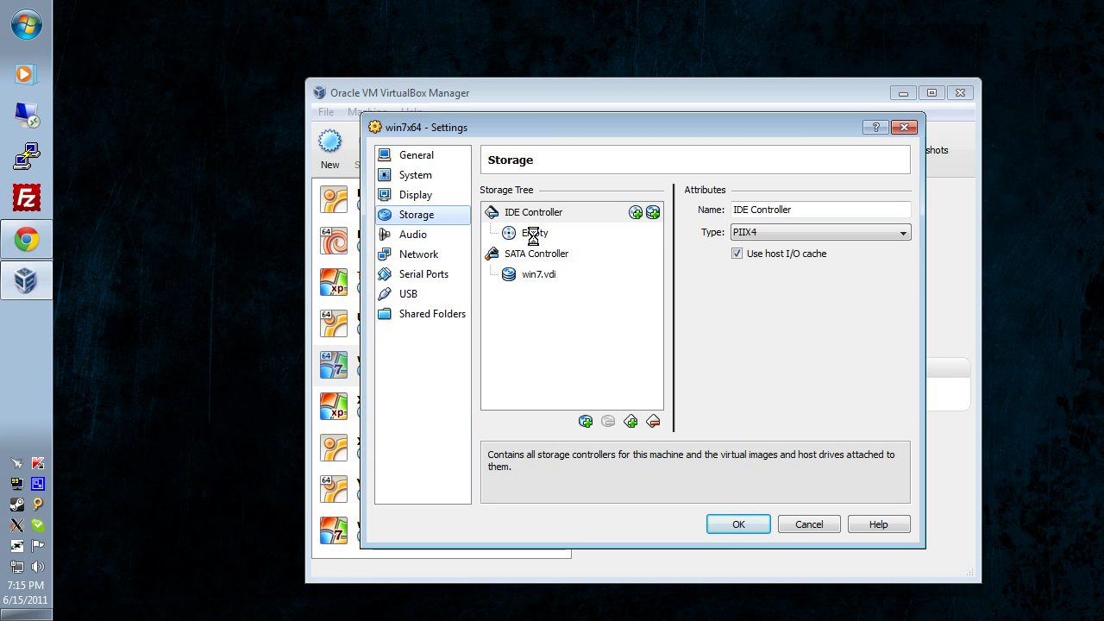
click(537, 234)
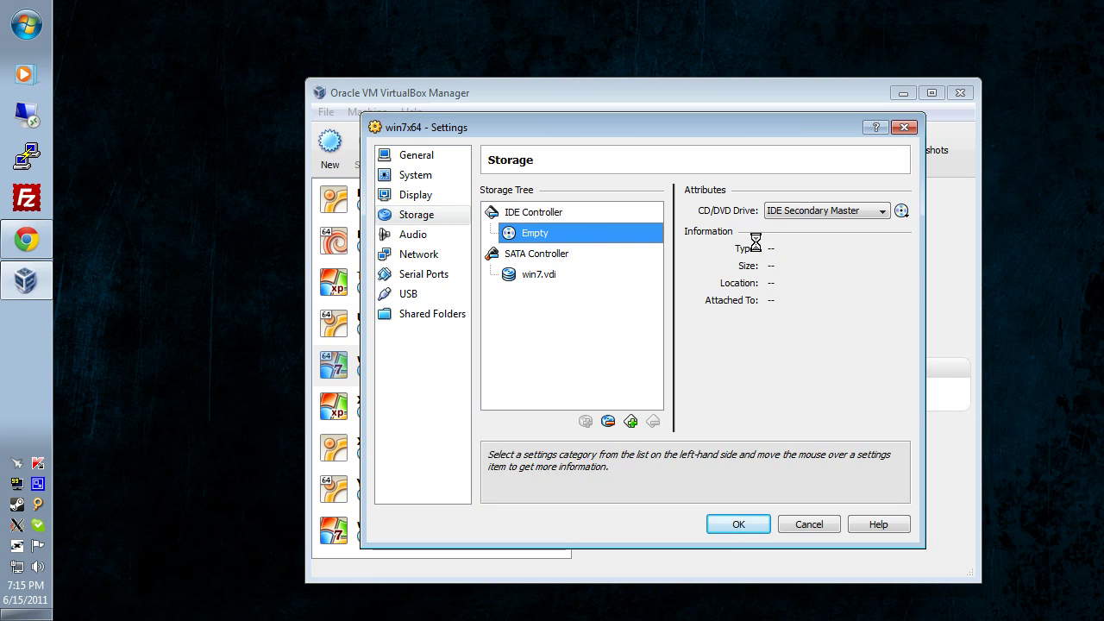
click(883, 211)
click(883, 211)
click(900, 210)
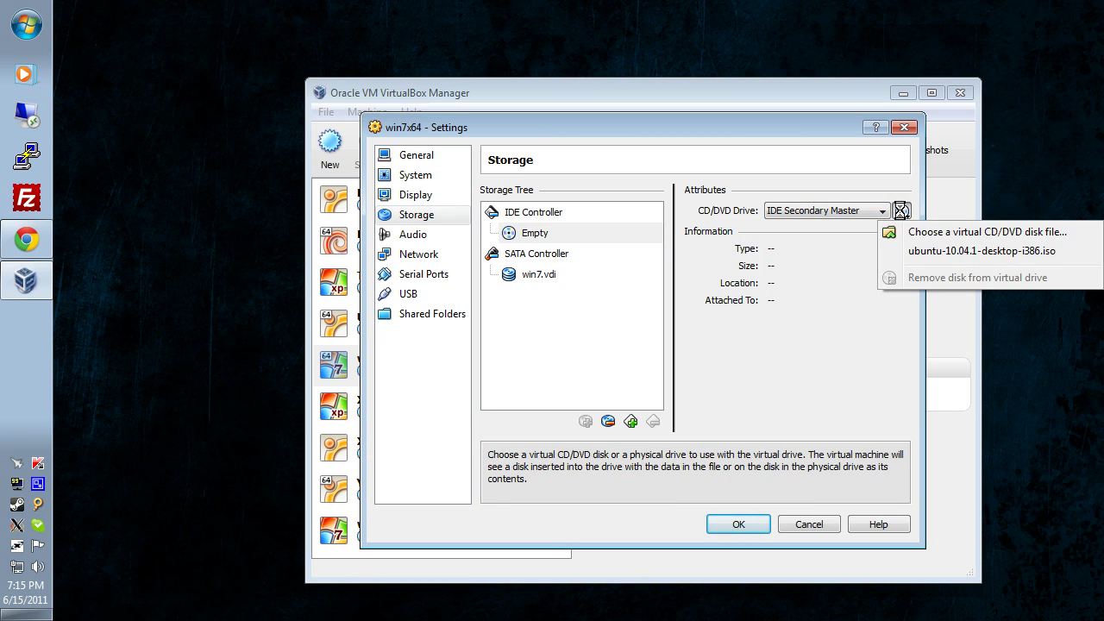
click(905, 252)
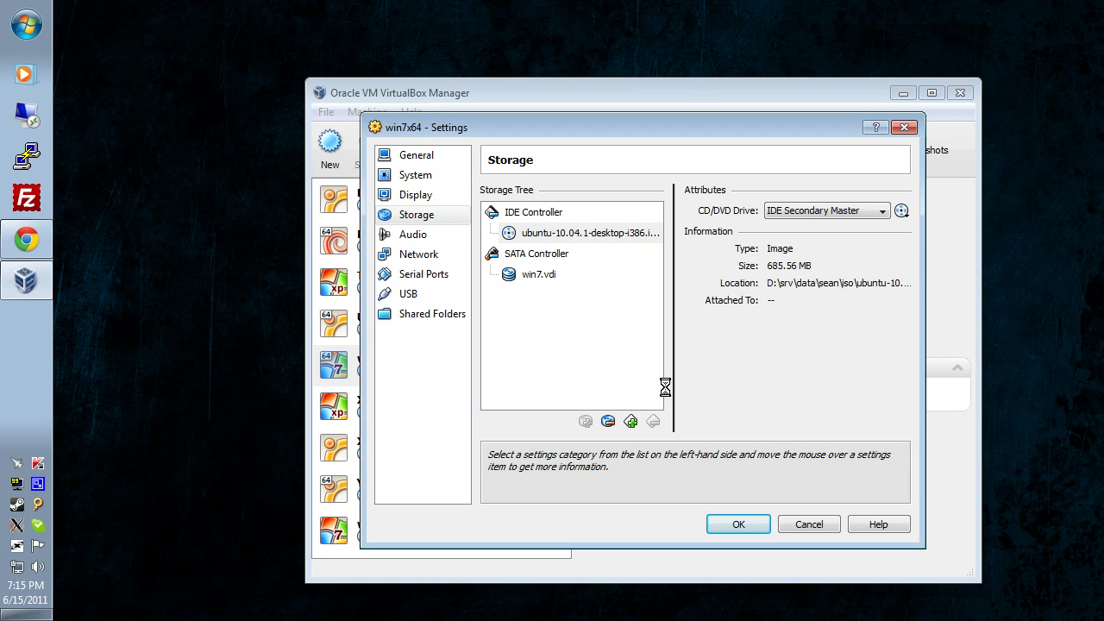
Set the operating system type to Linux with version Ubuntu (64 bit).
click(421, 174)
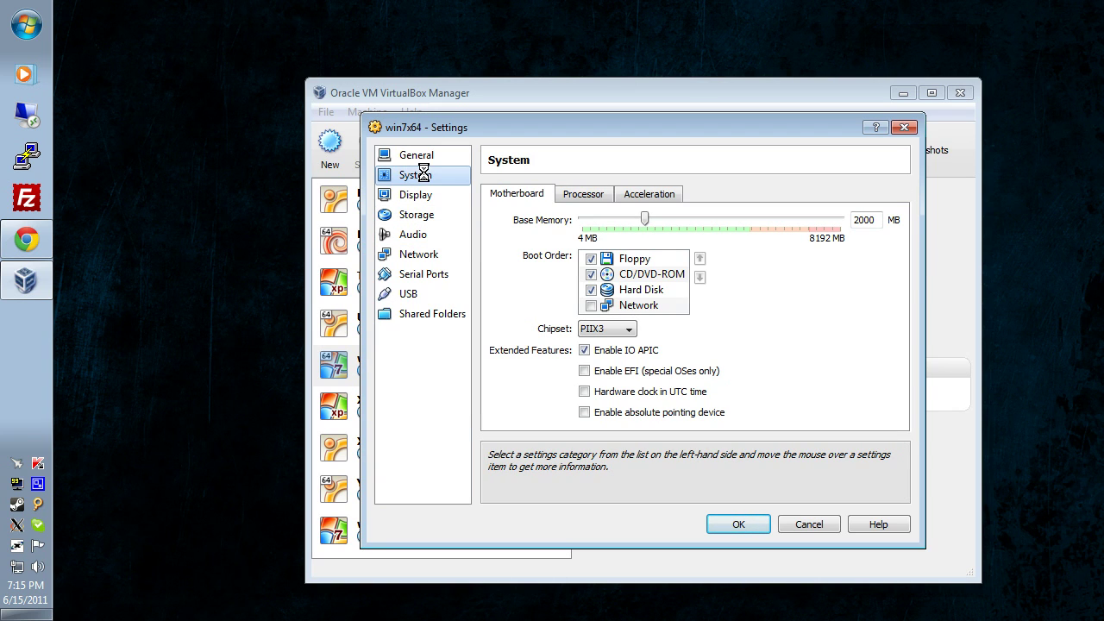
click(413, 155)
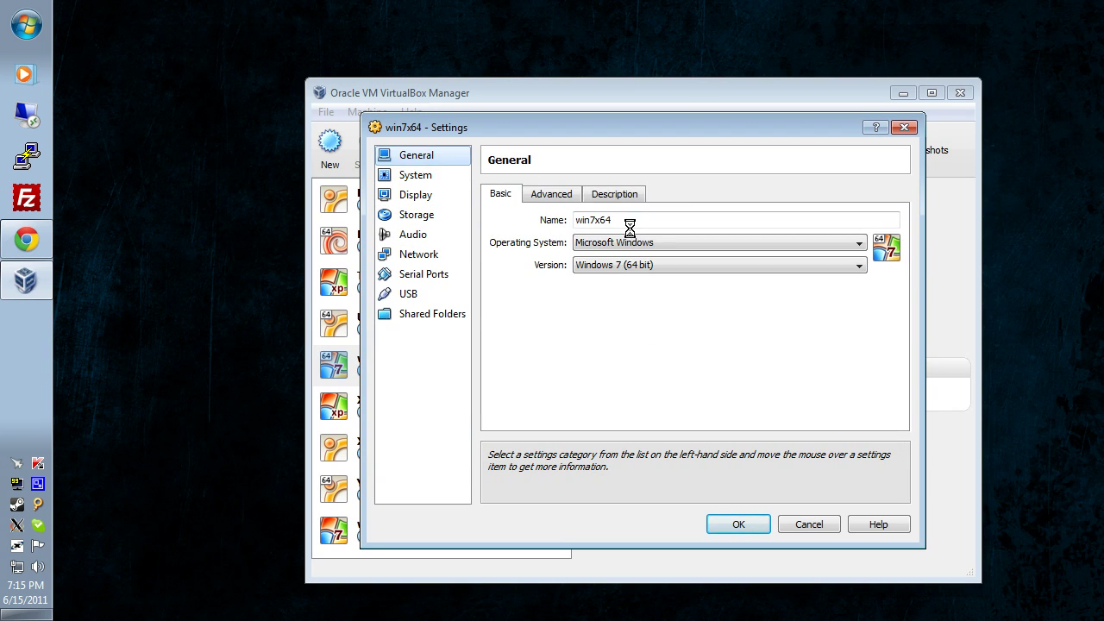
click(627, 242)
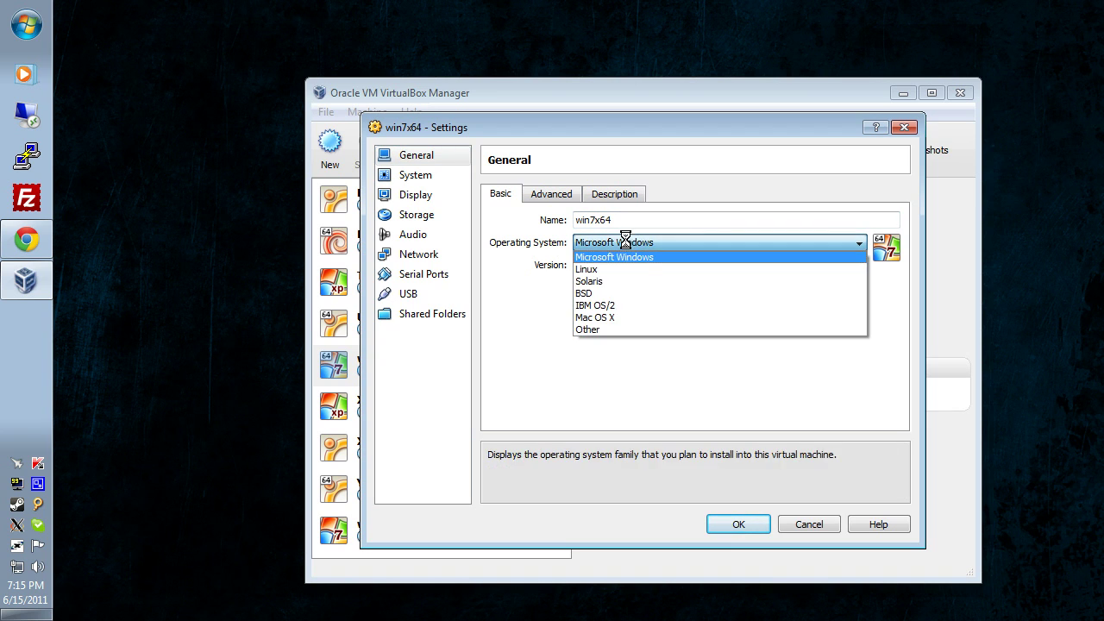
click(593, 269)
click(615, 264)
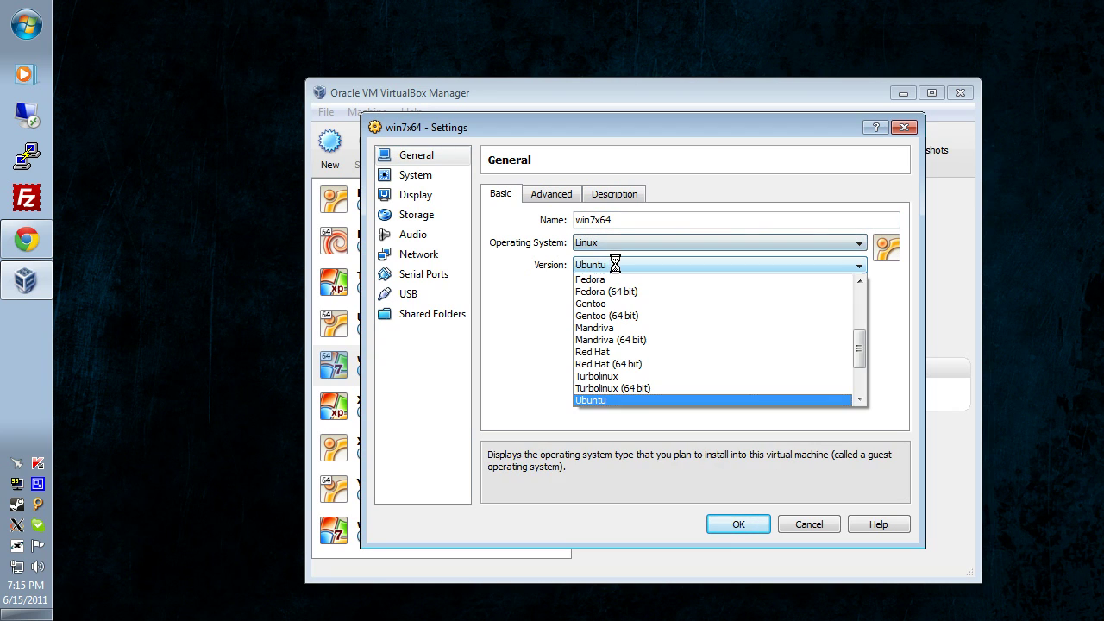
click(504, 374)
click(615, 265)
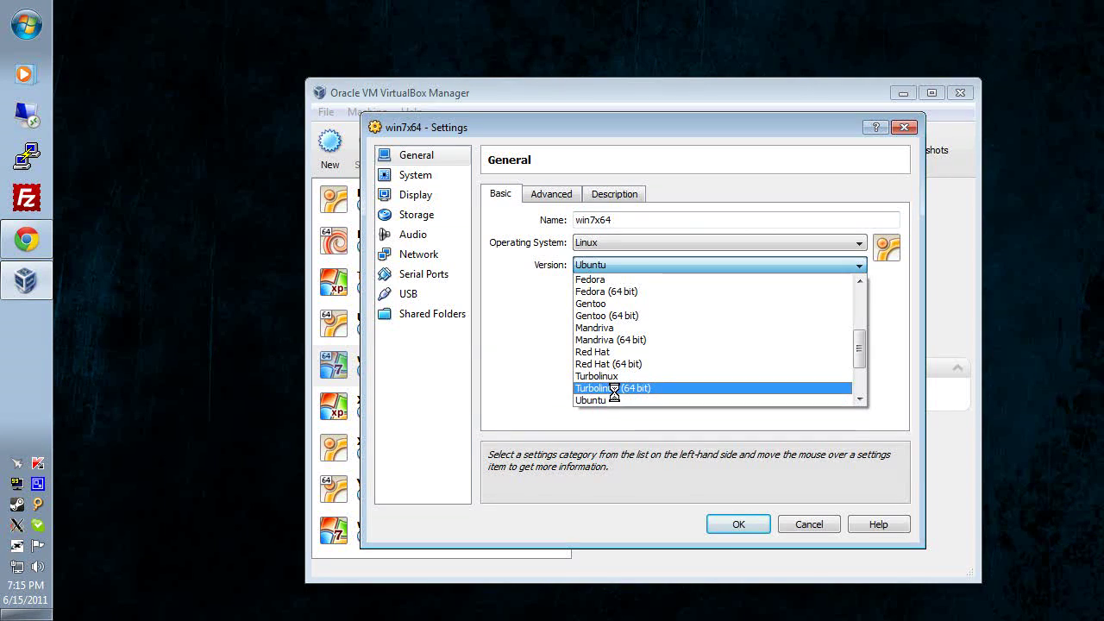
scroll(655, 371, down, 2)
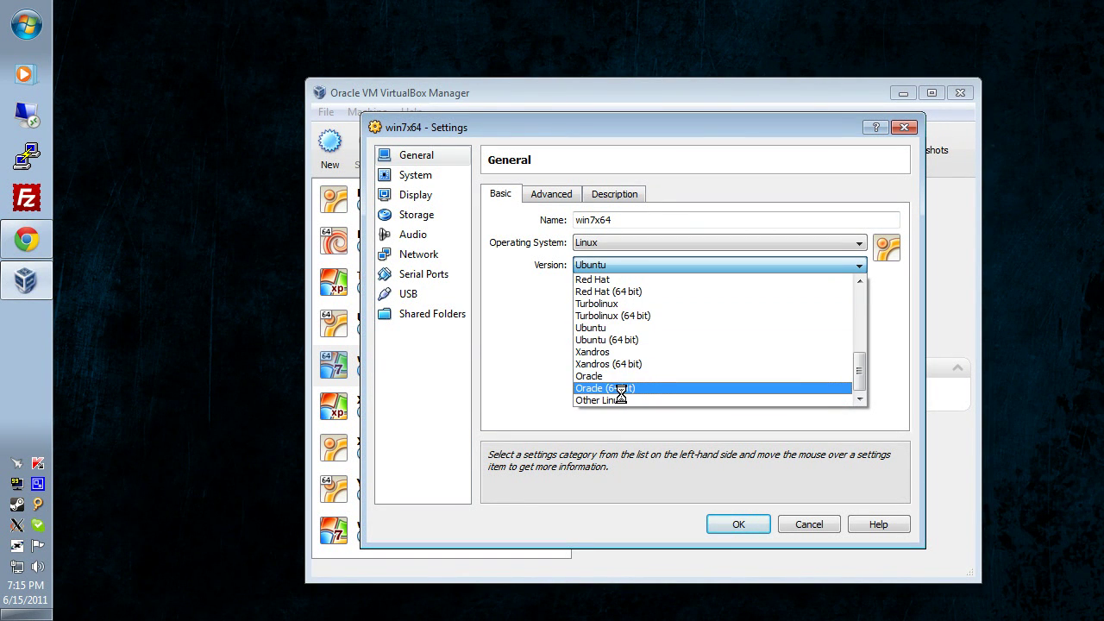
click(610, 340)
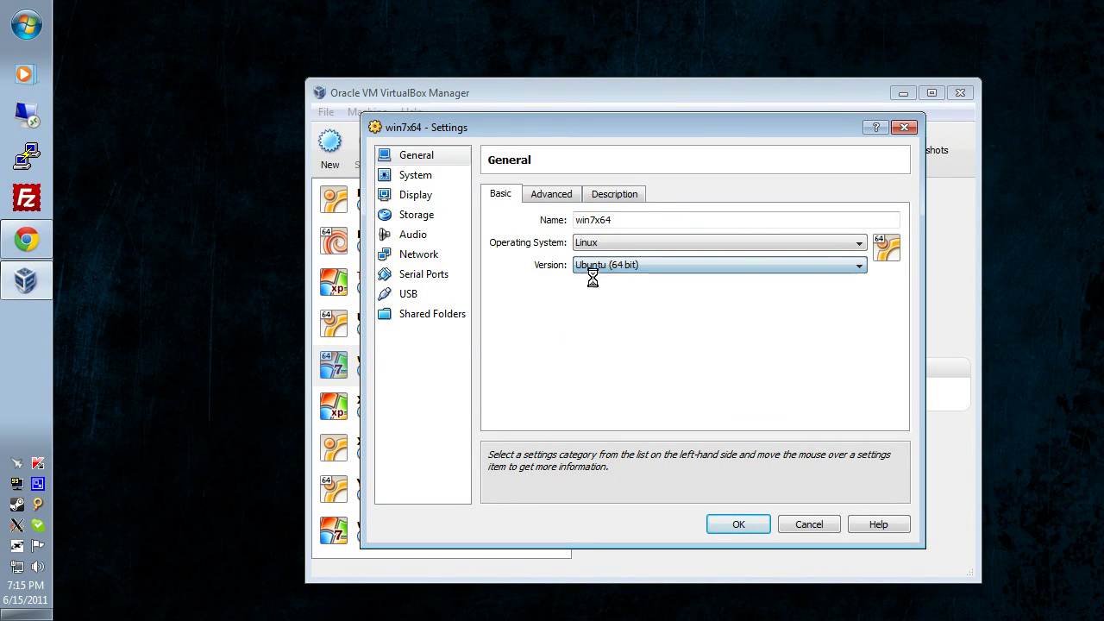
Save the settings, boot win7x64 from the Ubuntu CD, and choose Try Ubuntu 10.04.1 LTS.
click(730, 525)
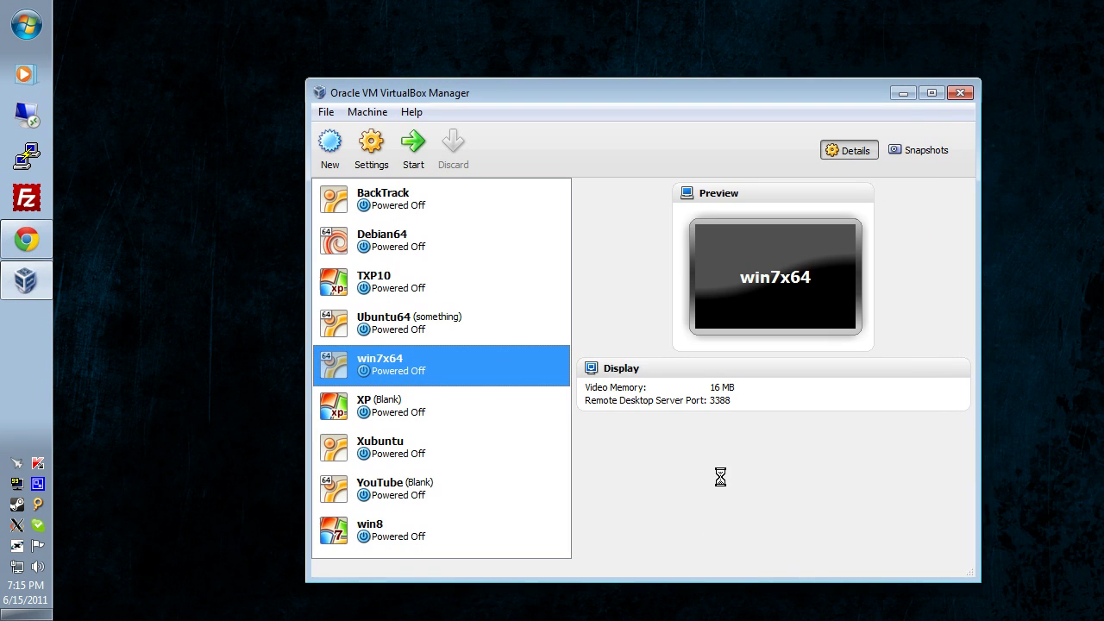
click(413, 144)
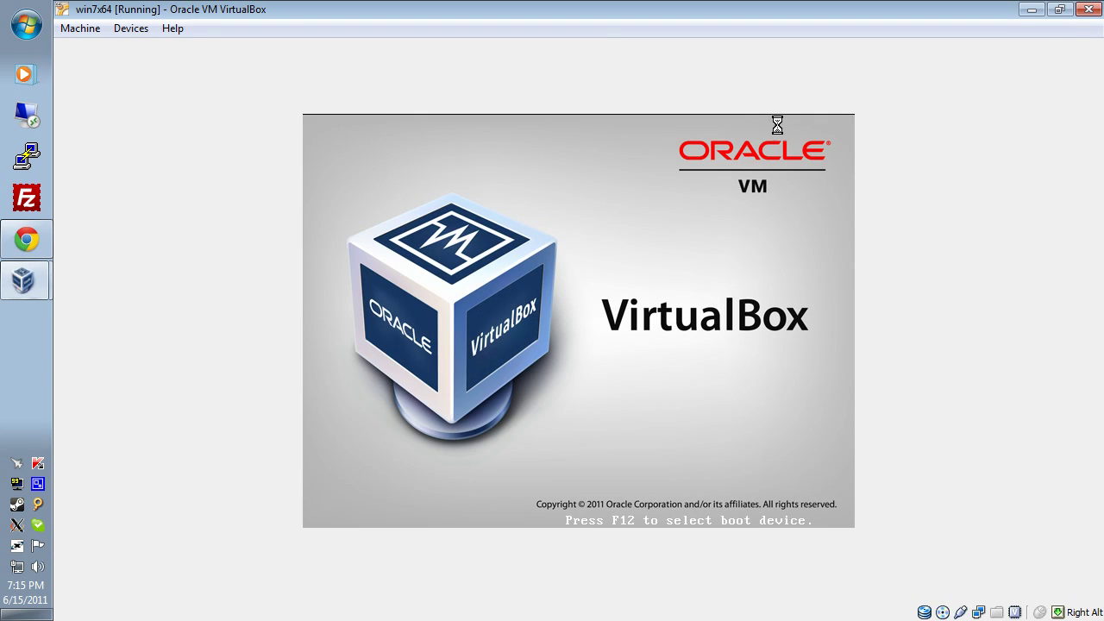
click(1088, 9)
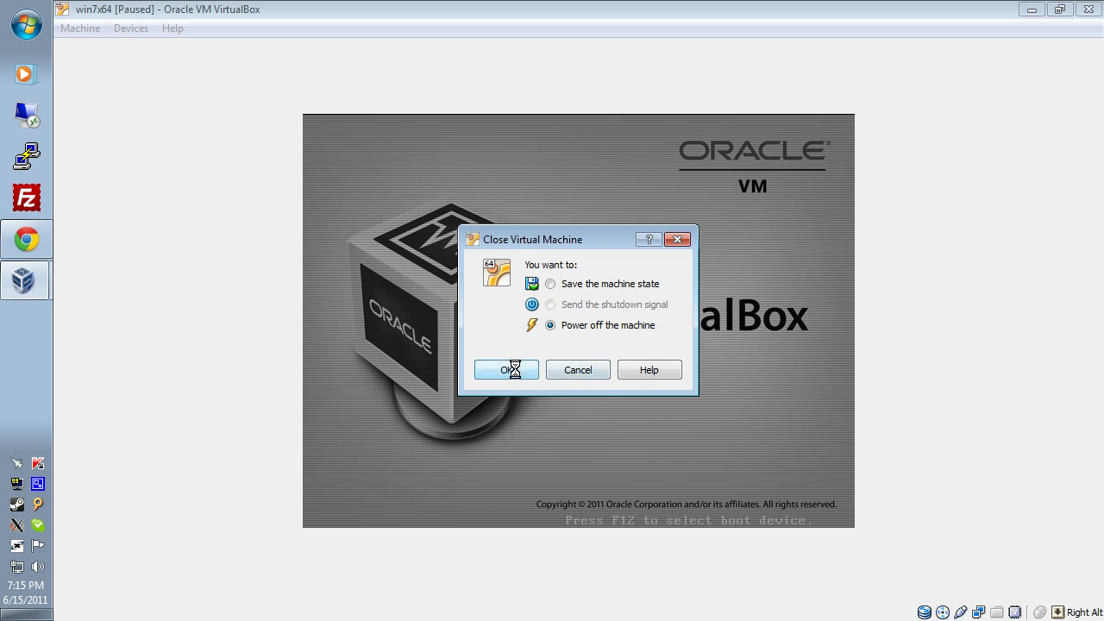
click(565, 369)
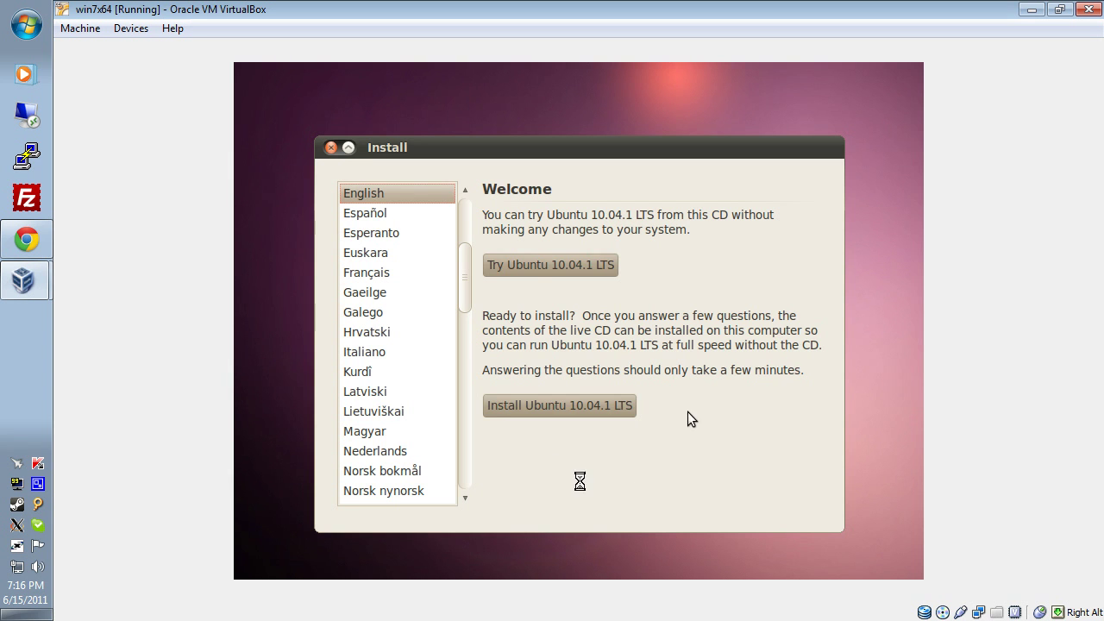
click(531, 263)
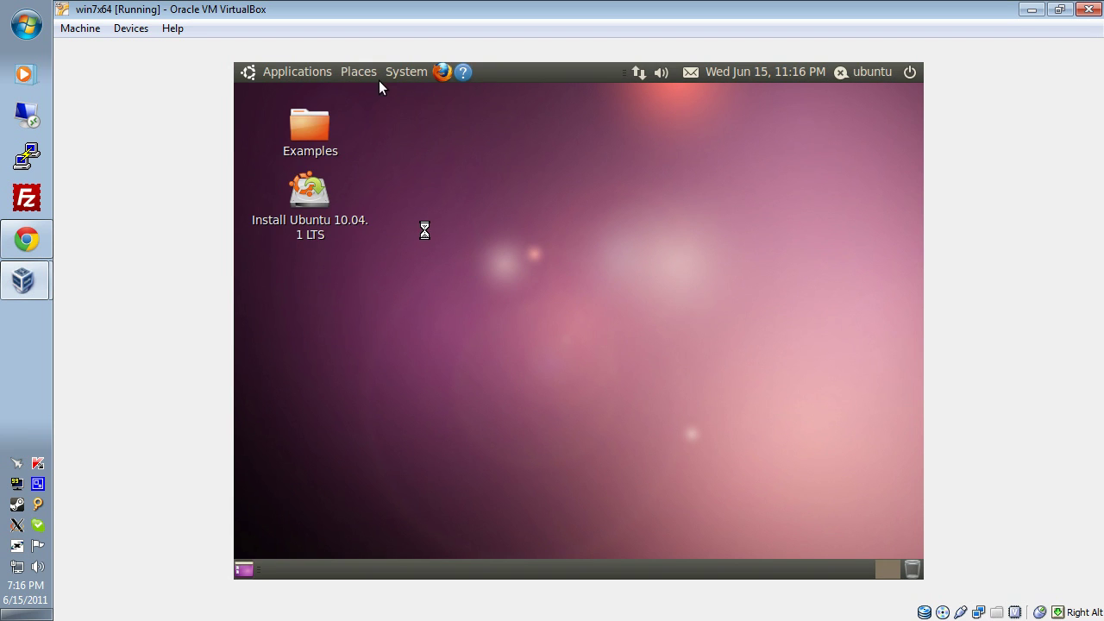
Open the 21 GB Filesystem from Places and maximize the File Browser window.
click(366, 73)
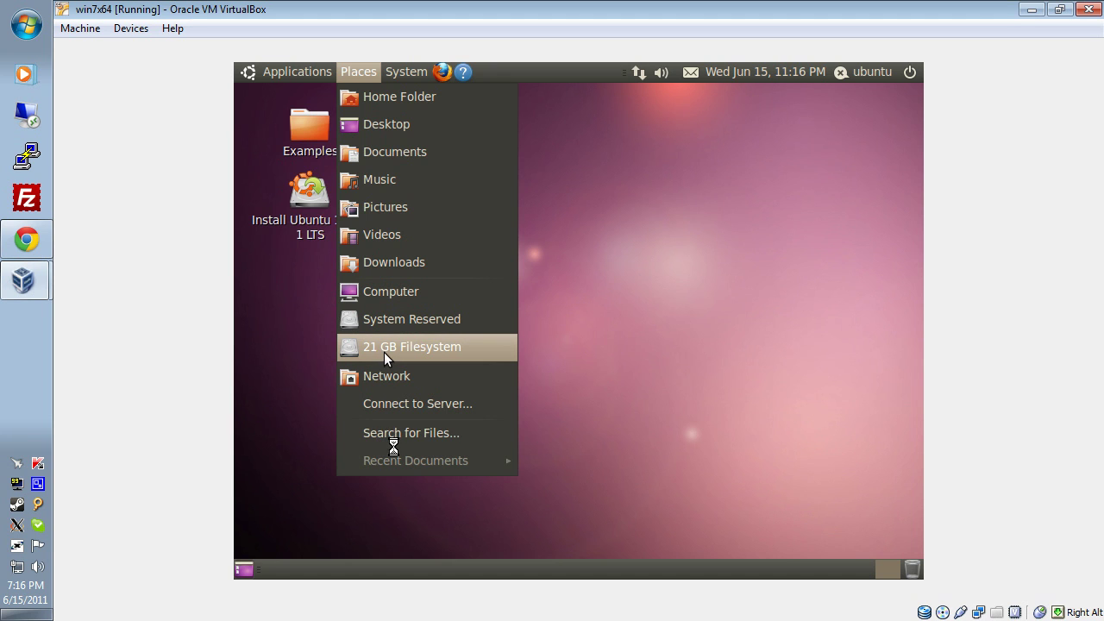
click(392, 348)
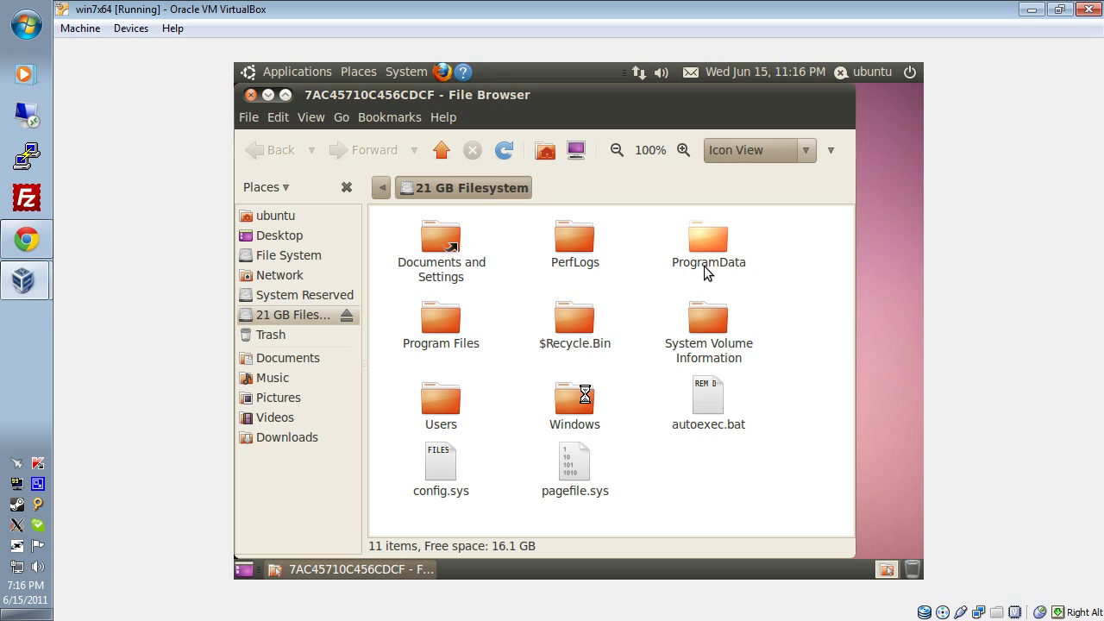
click(286, 95)
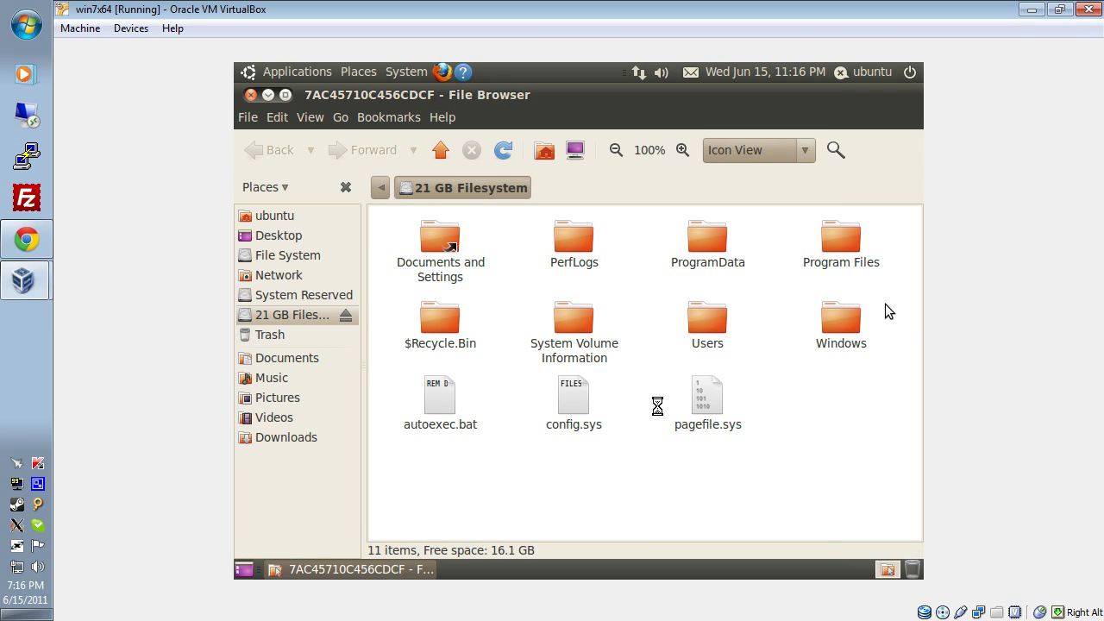
Open the Windows folder, then System32 by typing 'syste', and scroll toward Utilman.exe.
double_click(830, 317)
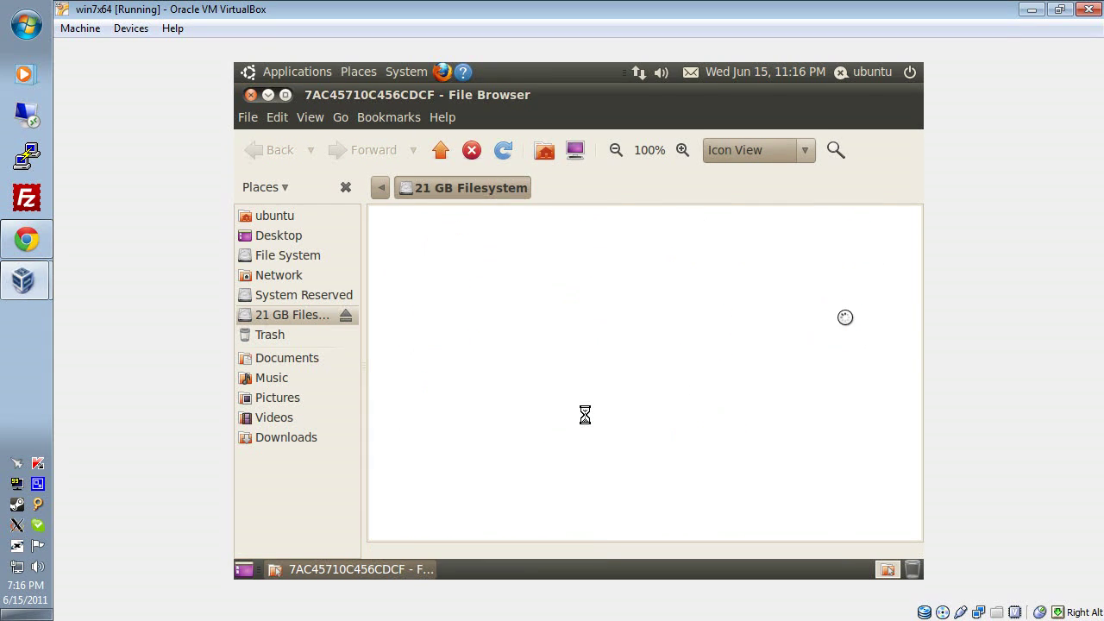
click(695, 301)
text(system)
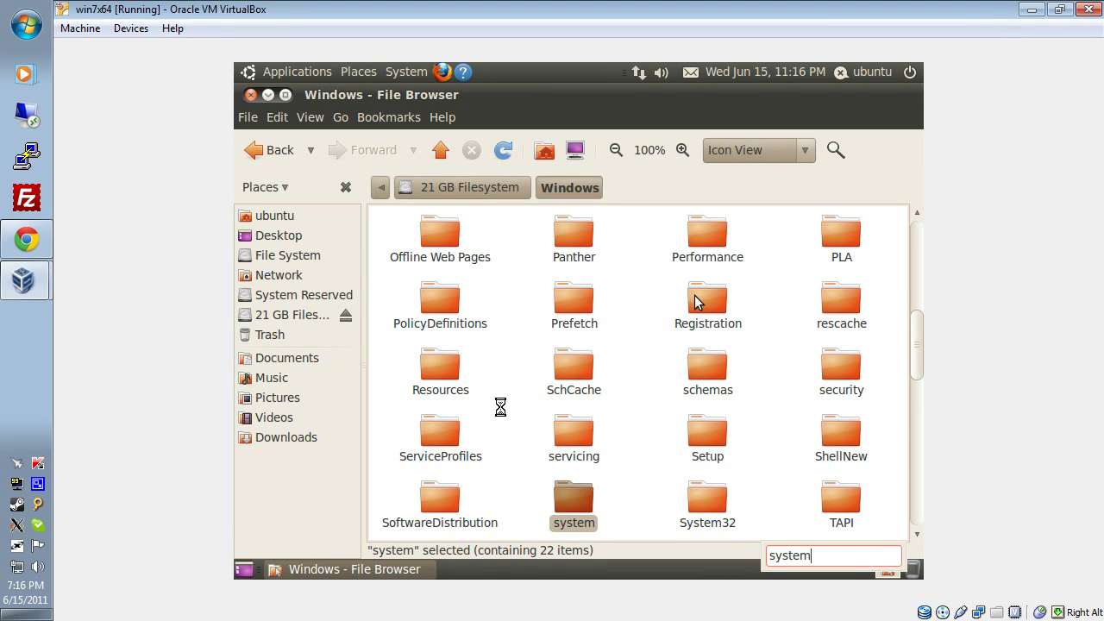
click(705, 498)
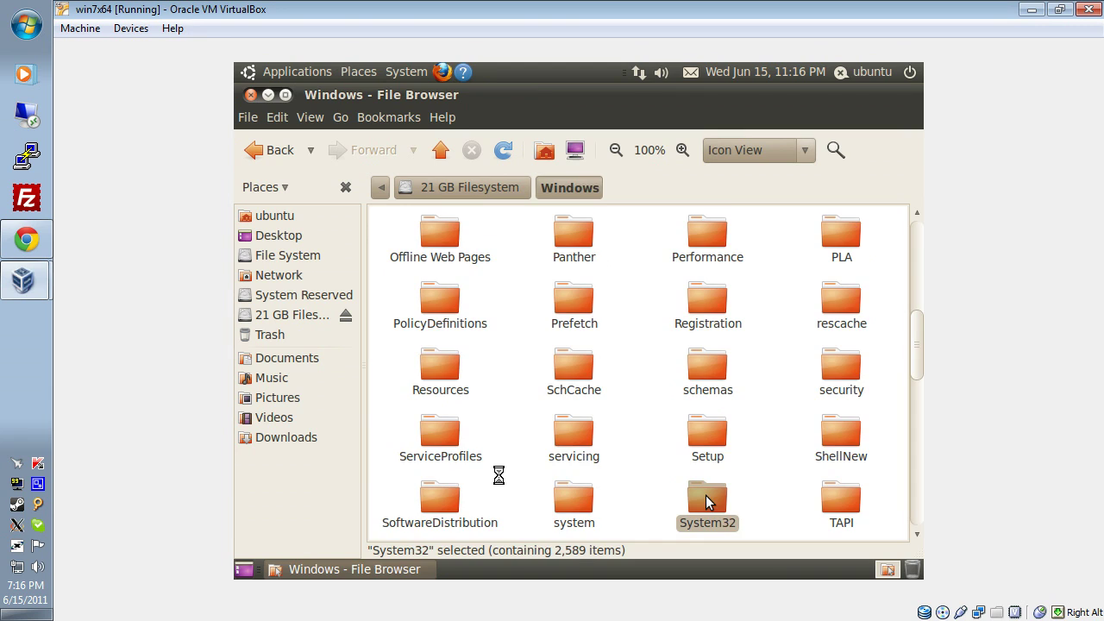
double_click(705, 498)
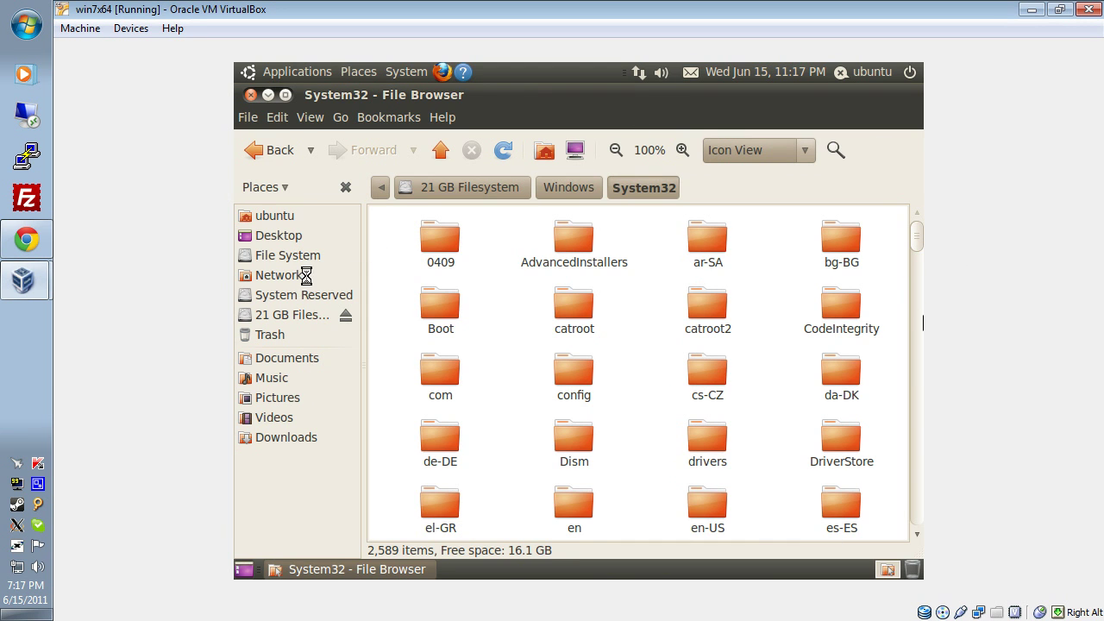
scroll(607, 380, down, 3)
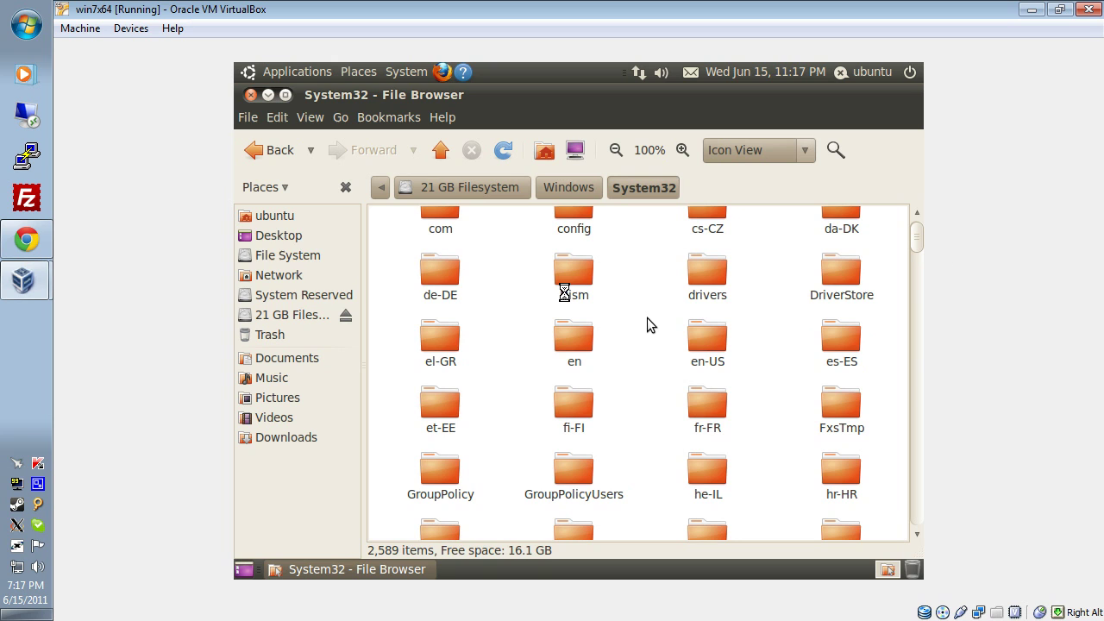
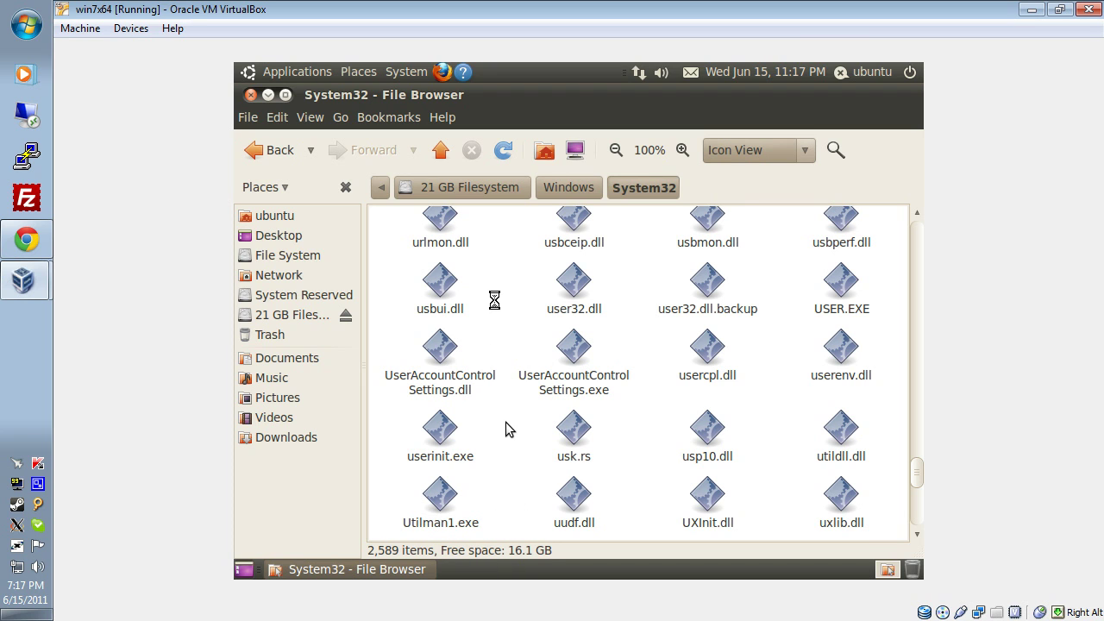
Duplicate cmd.exe in System32 as 'cmd (copy).exe' and start renaming that copy.
text(cmd)
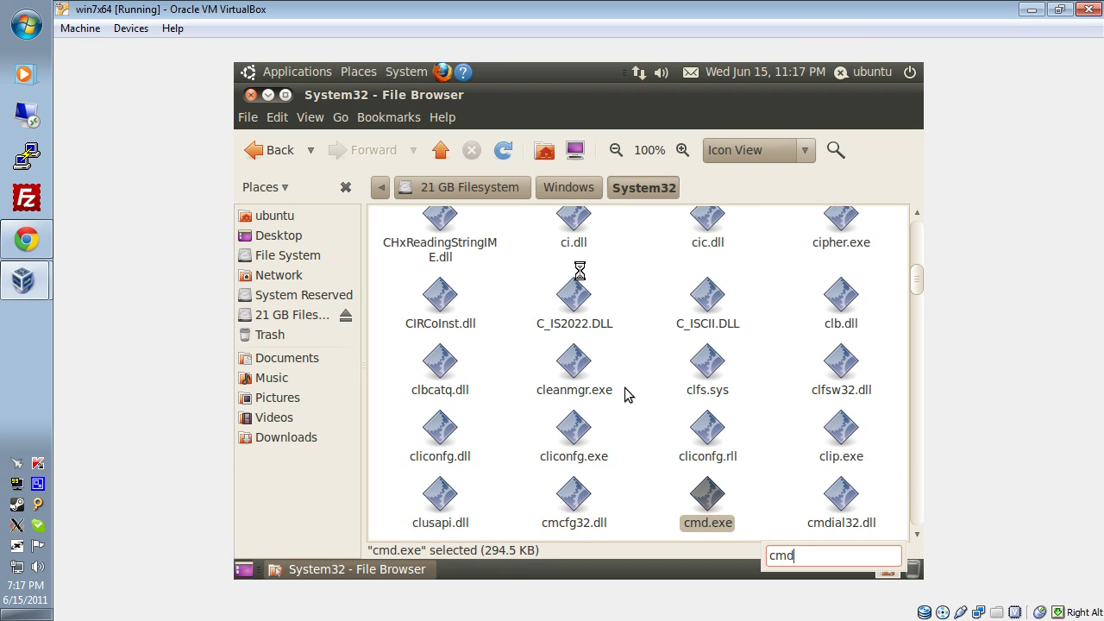
key(ctrl+c)
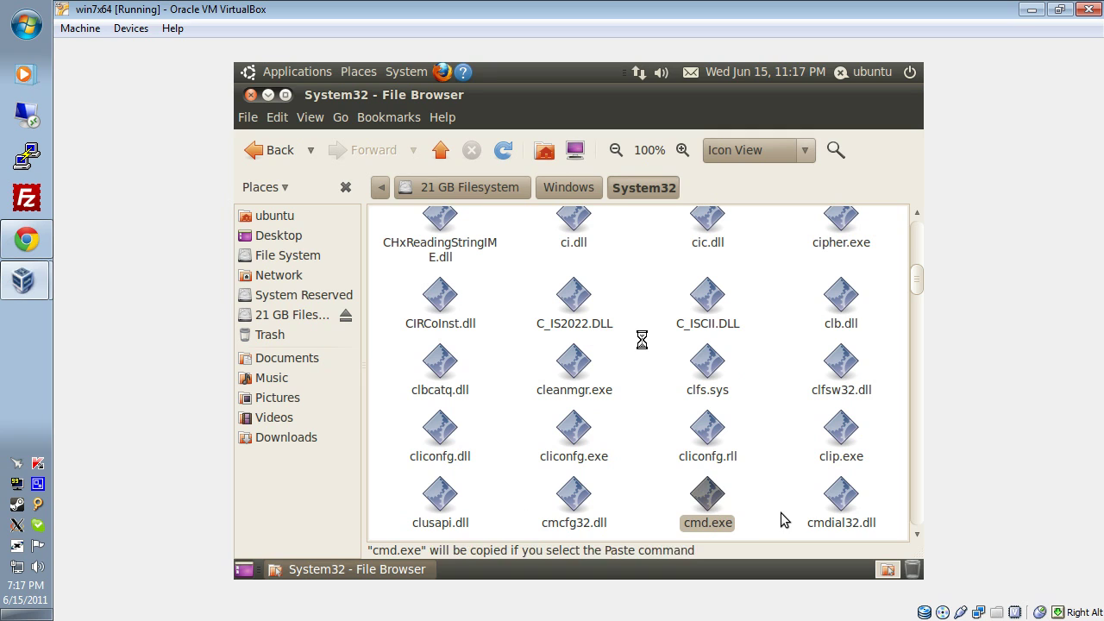
key(ctrl+v)
scroll(773, 512, down, 1)
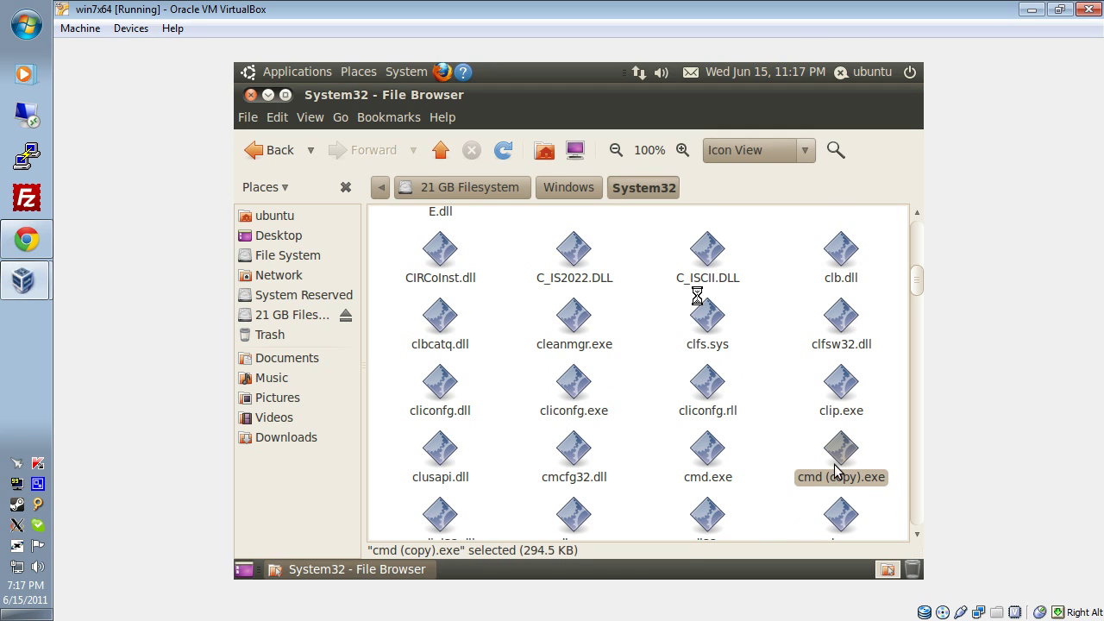
key(F2)
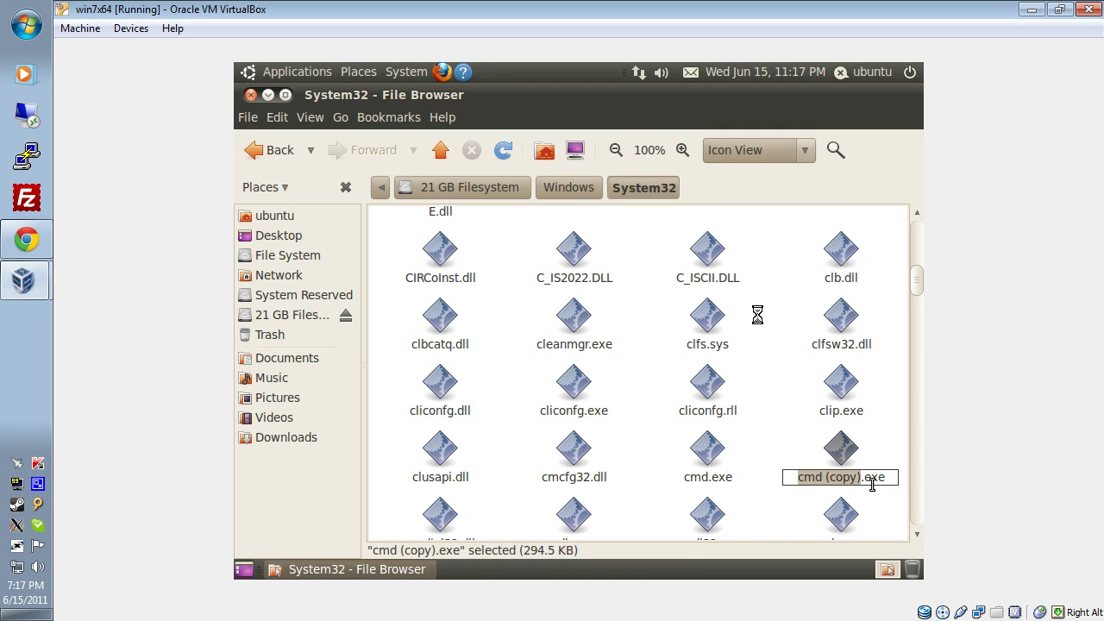
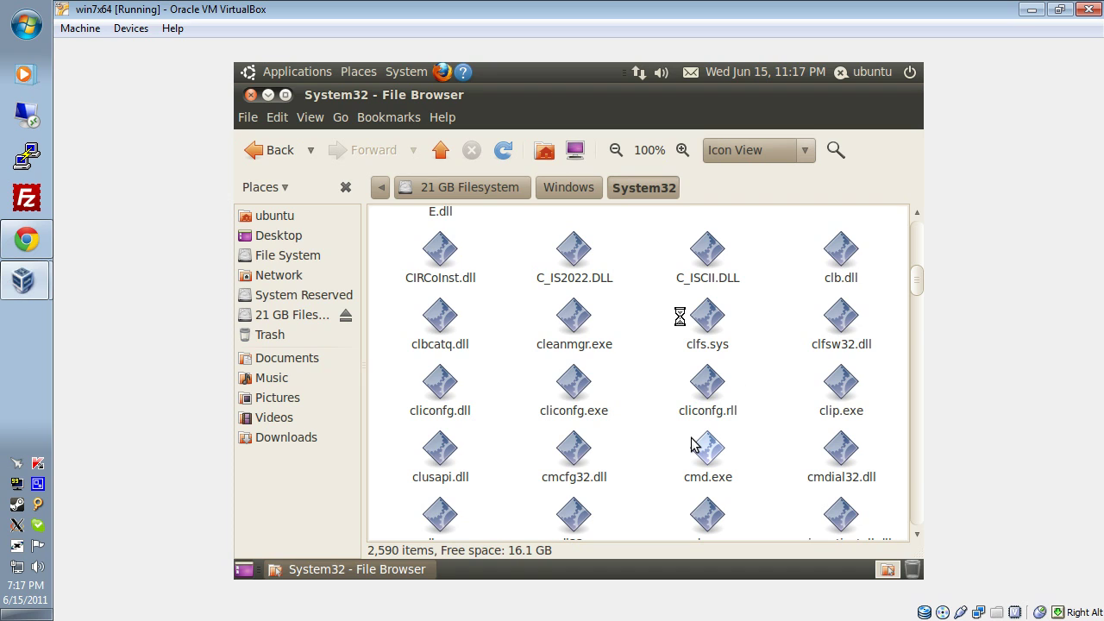
Type-ahead find "uti" in System32 to select Utilman.exe.
text(uti)
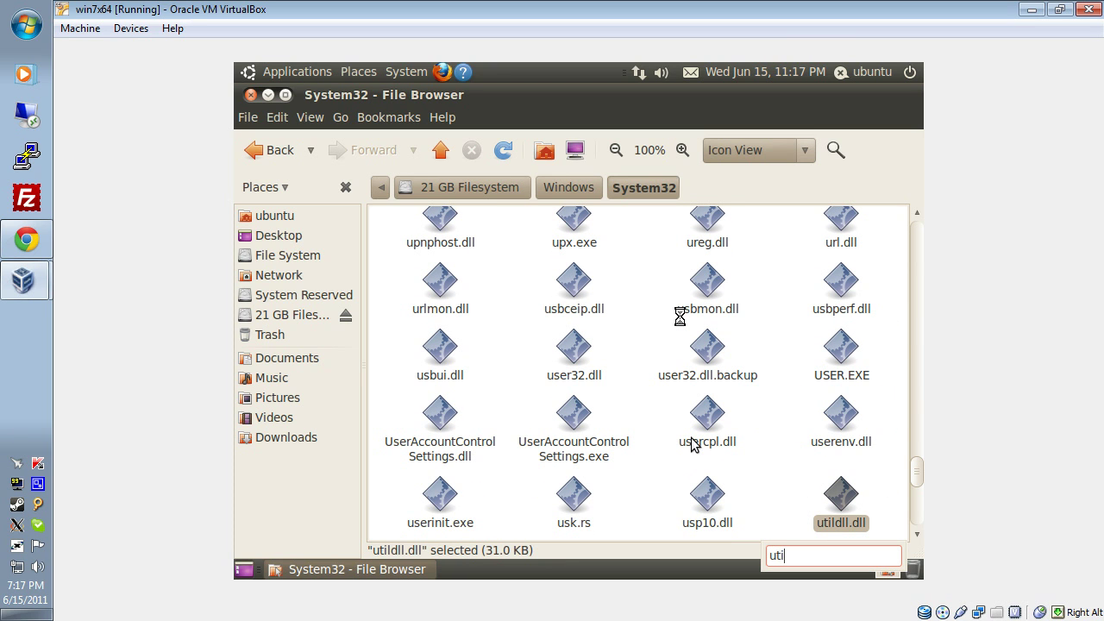
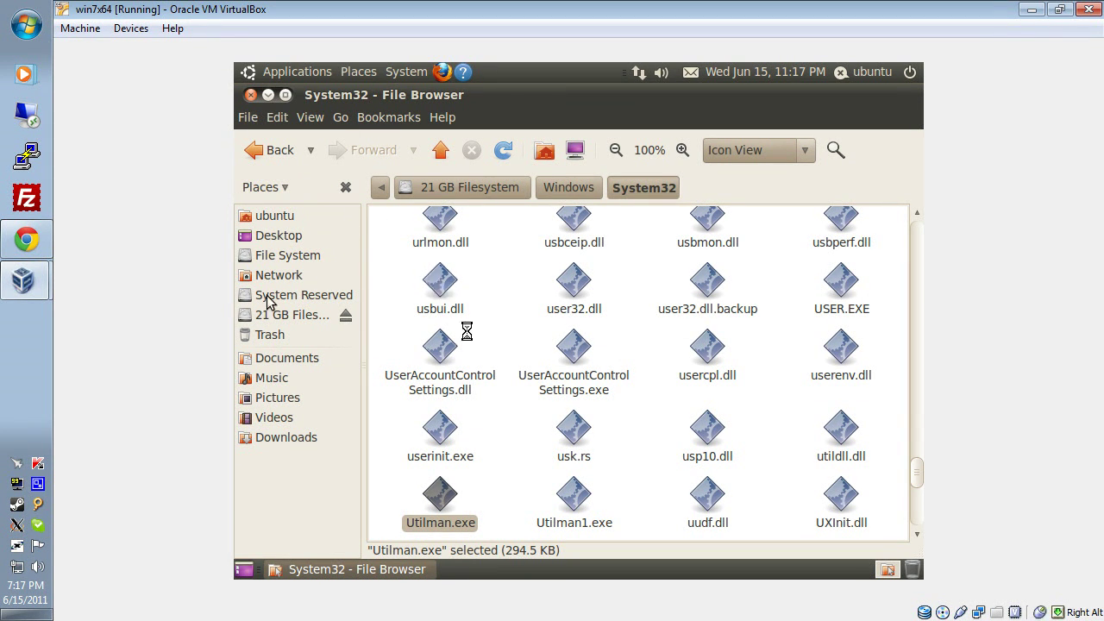
Open the power menu in the top panel to end the Ubuntu live session.
click(910, 73)
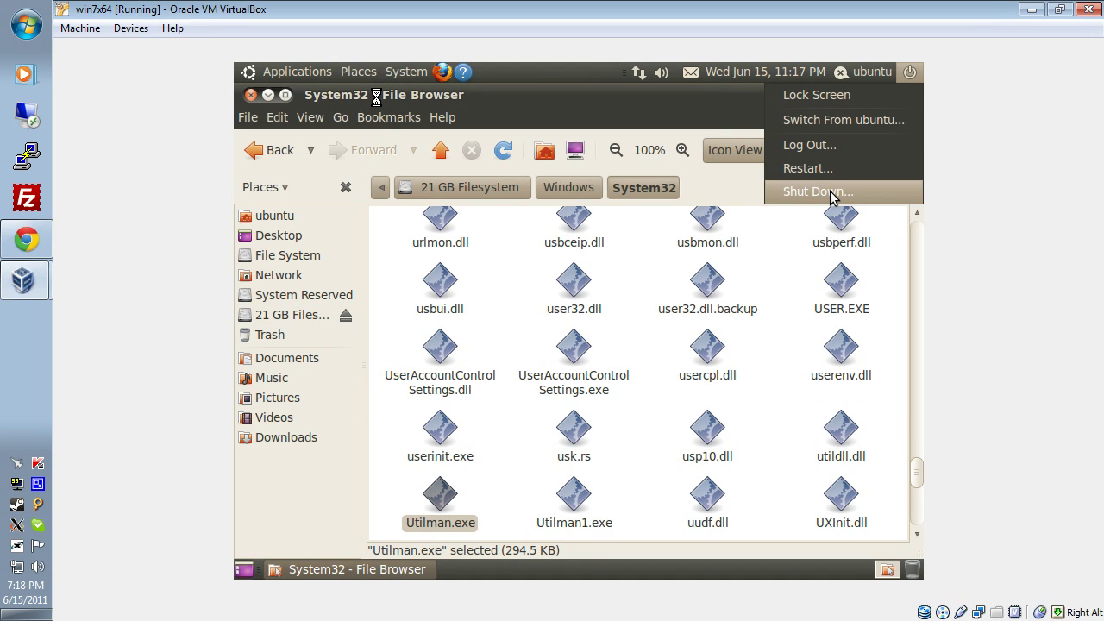
Shut down Ubuntu, then remove the Ubuntu ISO from win7x64's virtual CD/DVD drive so it powers off.
click(830, 191)
click(676, 375)
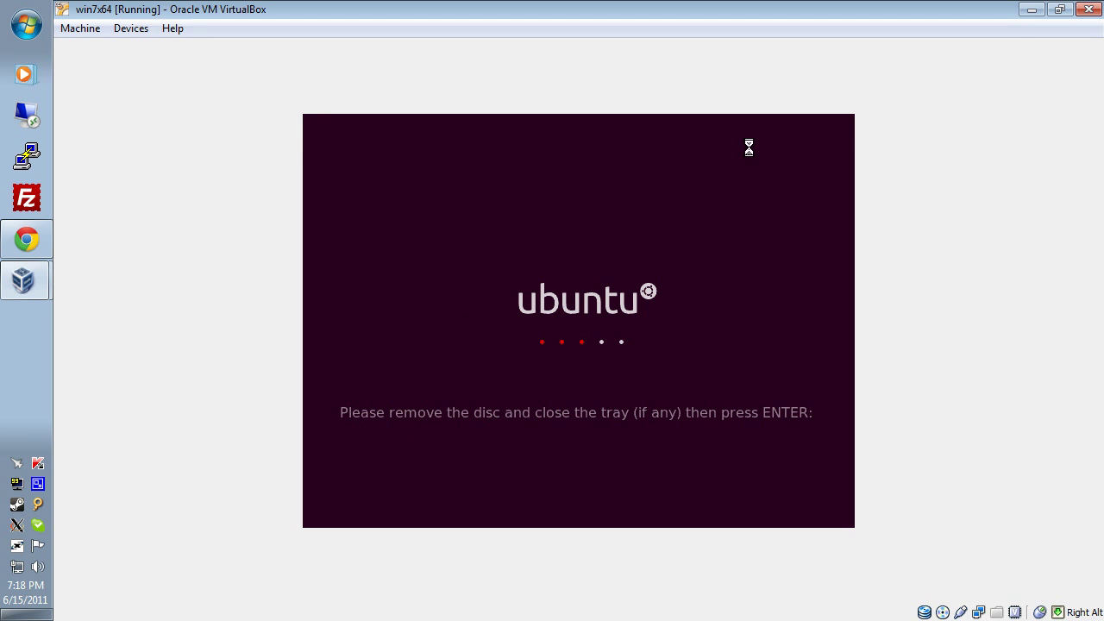
right_click(941, 612)
click(944, 599)
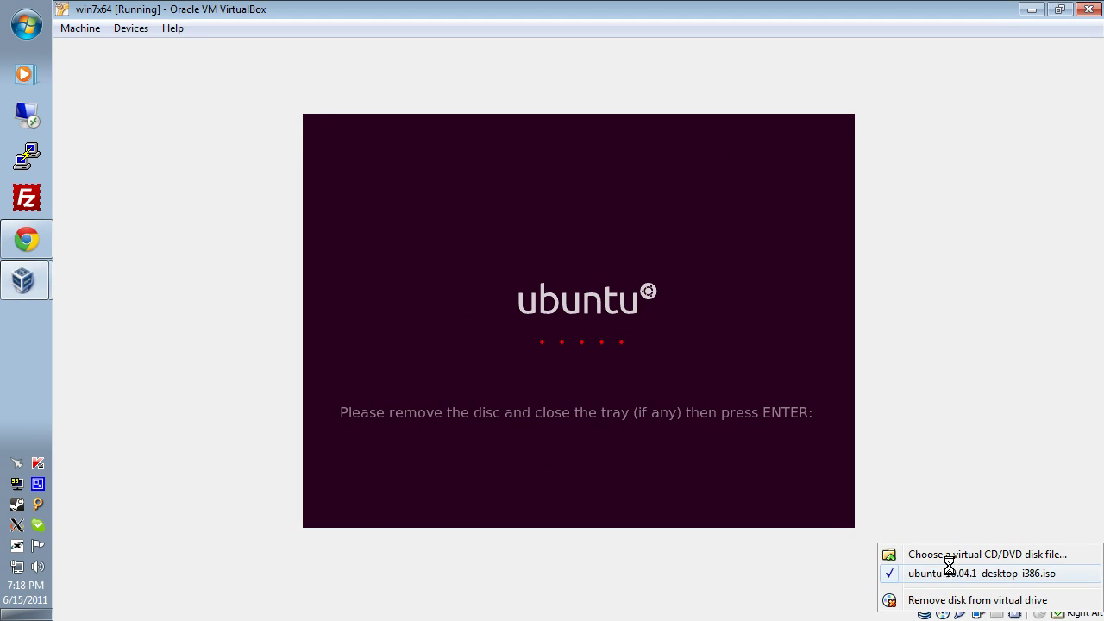
key(Return)
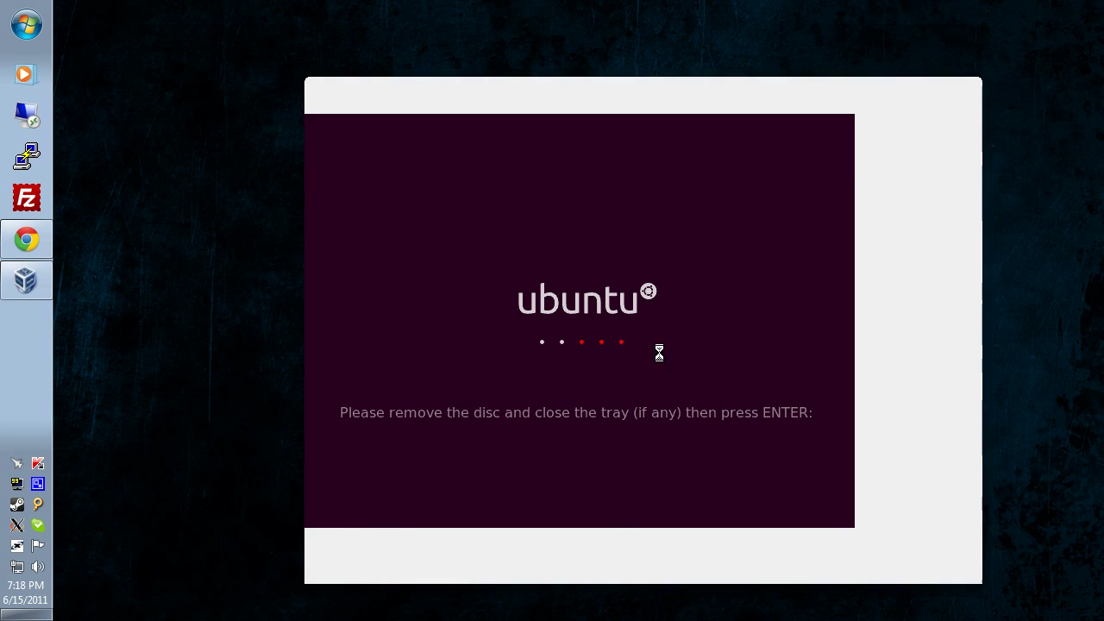
Set win7x64's OS to Microsoft Windows, Windows 7 (64 bit), save, and boot it.
right_click(399, 368)
click(389, 374)
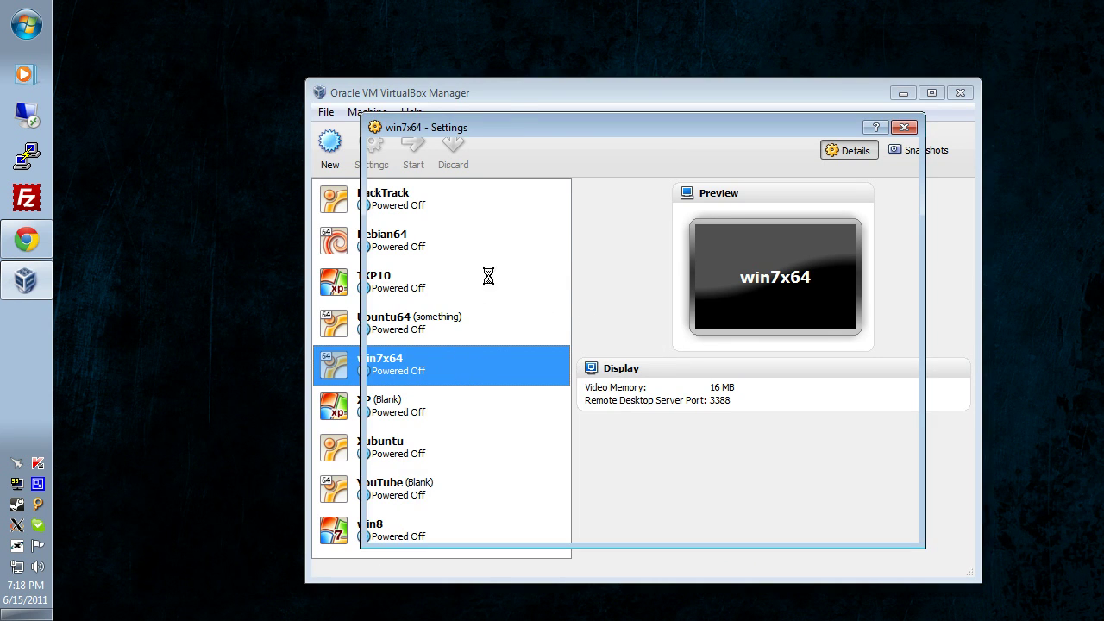
click(603, 243)
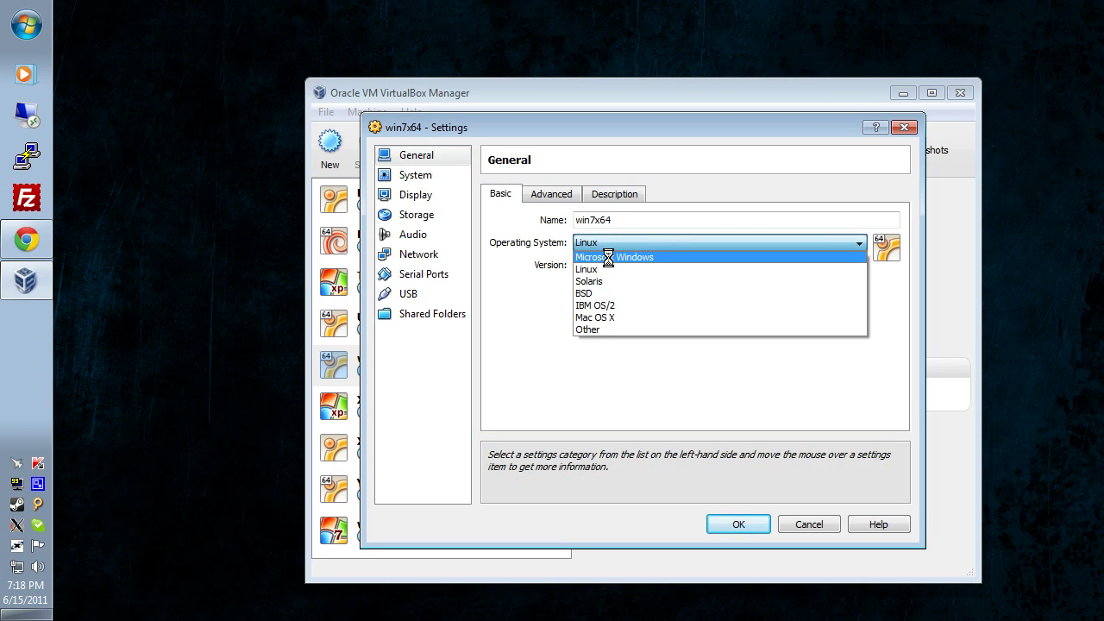
click(594, 248)
click(601, 264)
scroll(625, 384, down, 2)
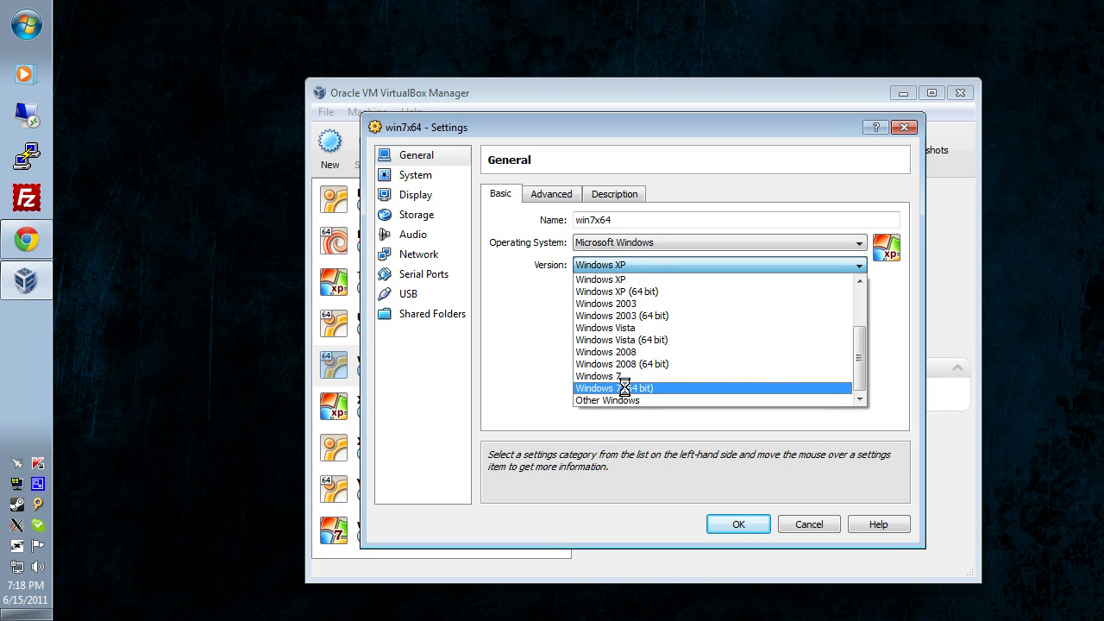
click(624, 388)
click(730, 523)
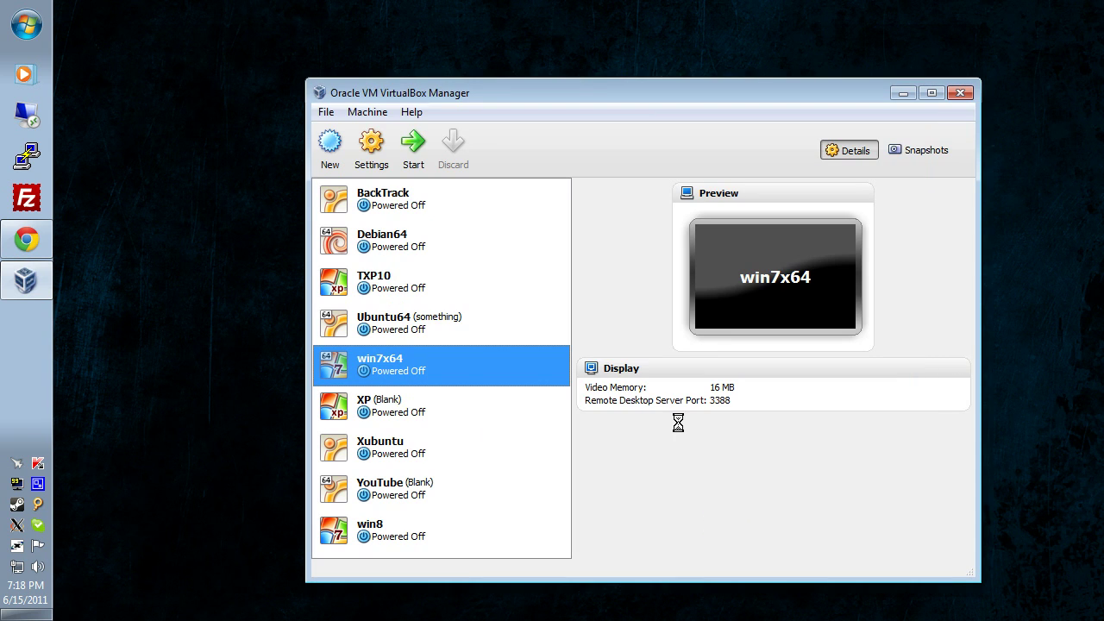
double_click(498, 366)
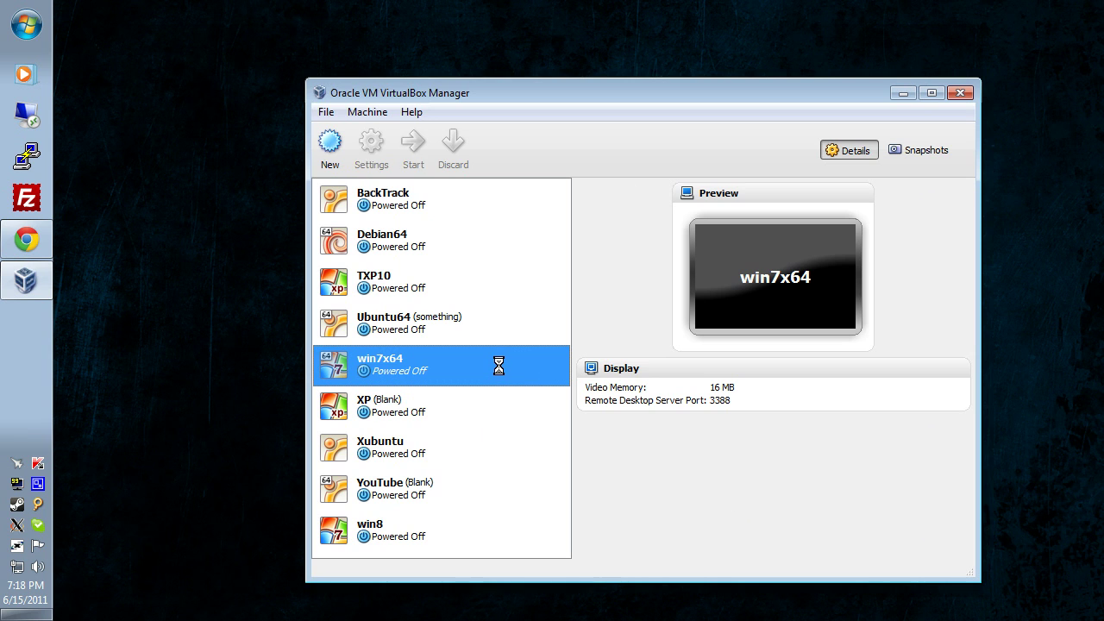
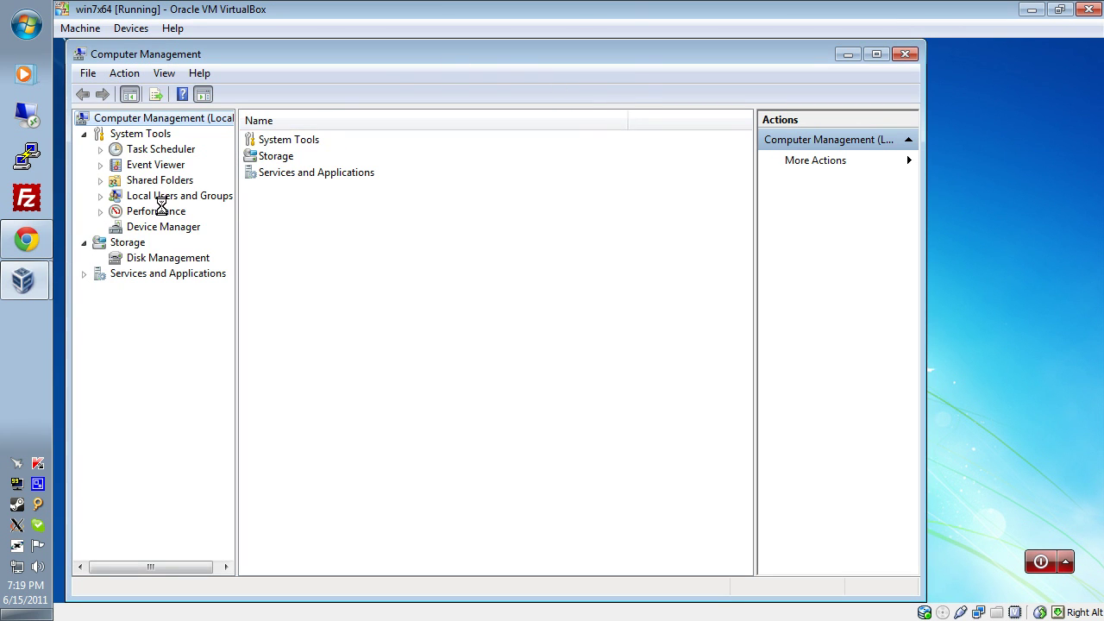
Expand Local Users and Groups, list Users, and bring up the youtube account's context menu.
click(142, 196)
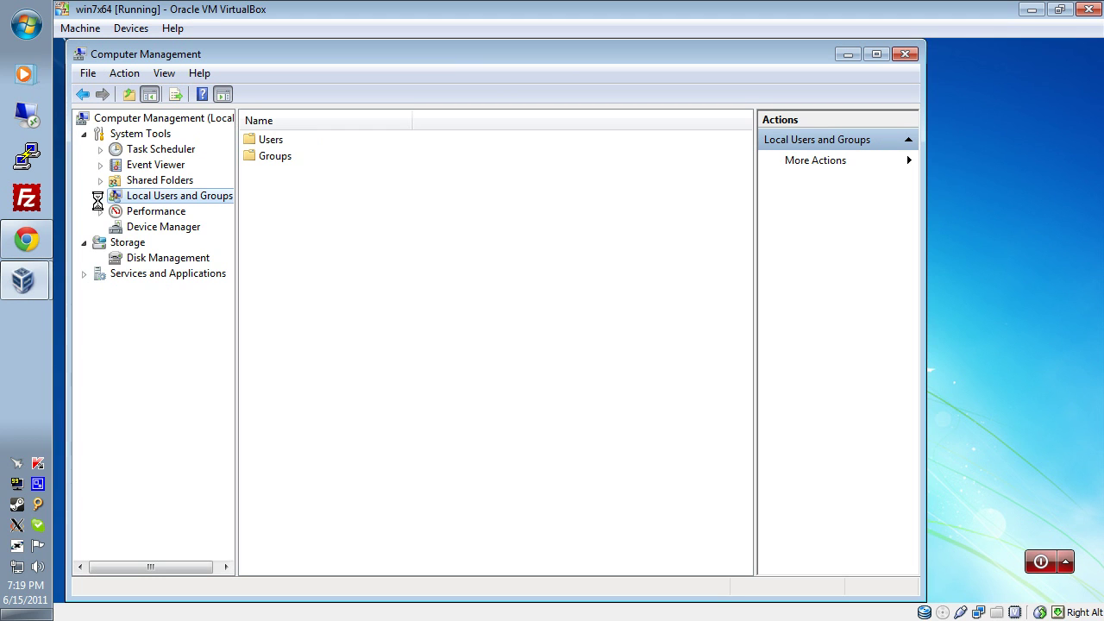
click(100, 196)
click(135, 211)
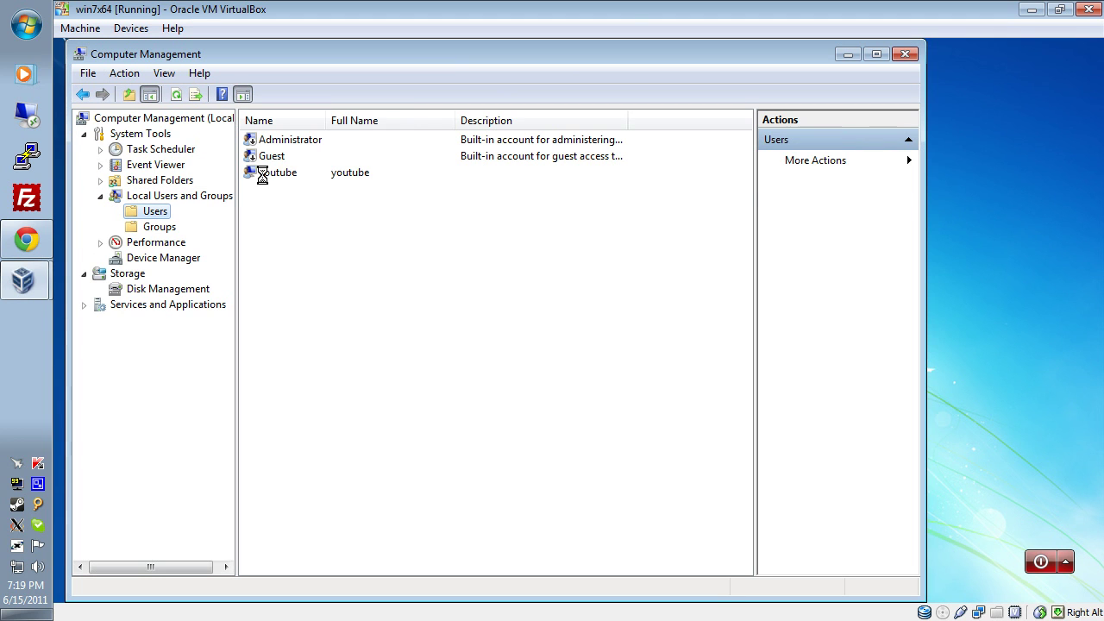
right_click(263, 173)
In youtube Properties, uncheck 'Account is locked out', apply, and close with OK.
click(315, 279)
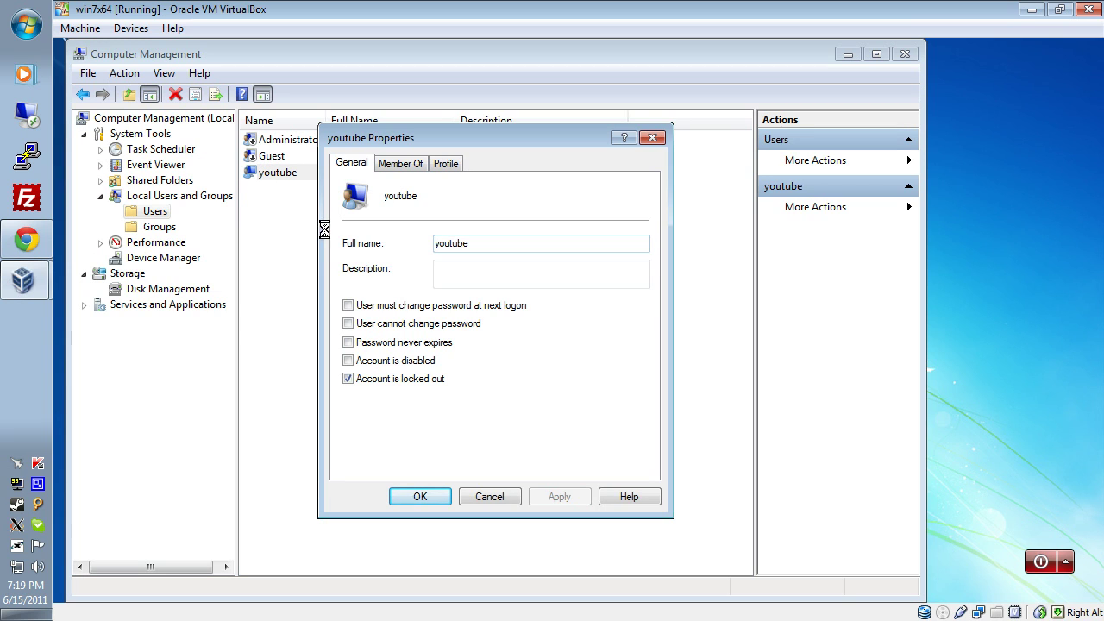
click(347, 379)
click(565, 495)
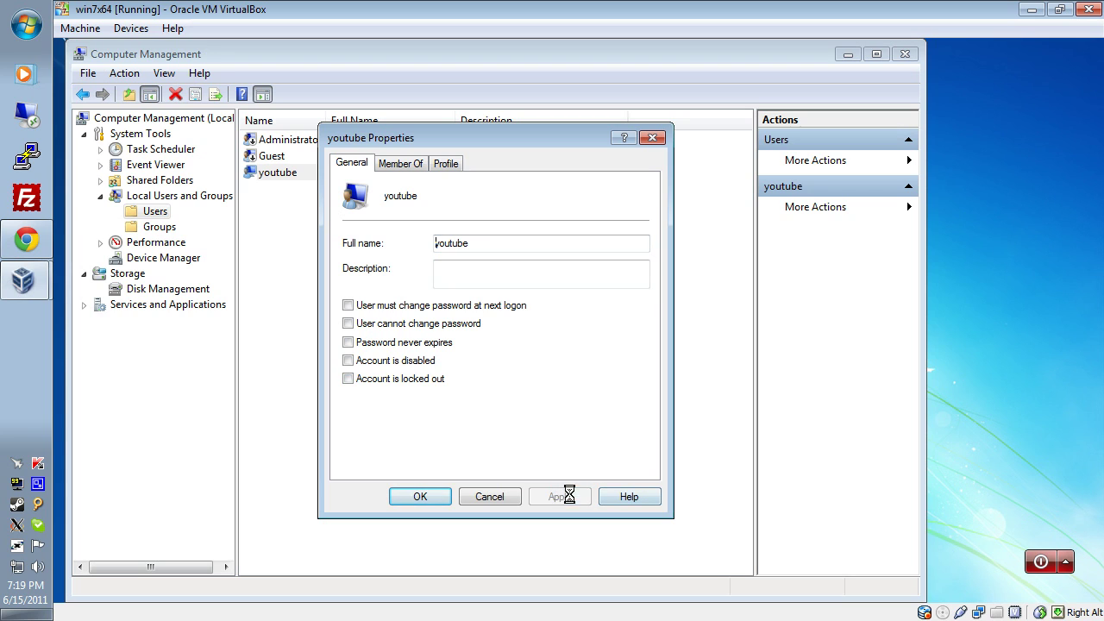
click(423, 493)
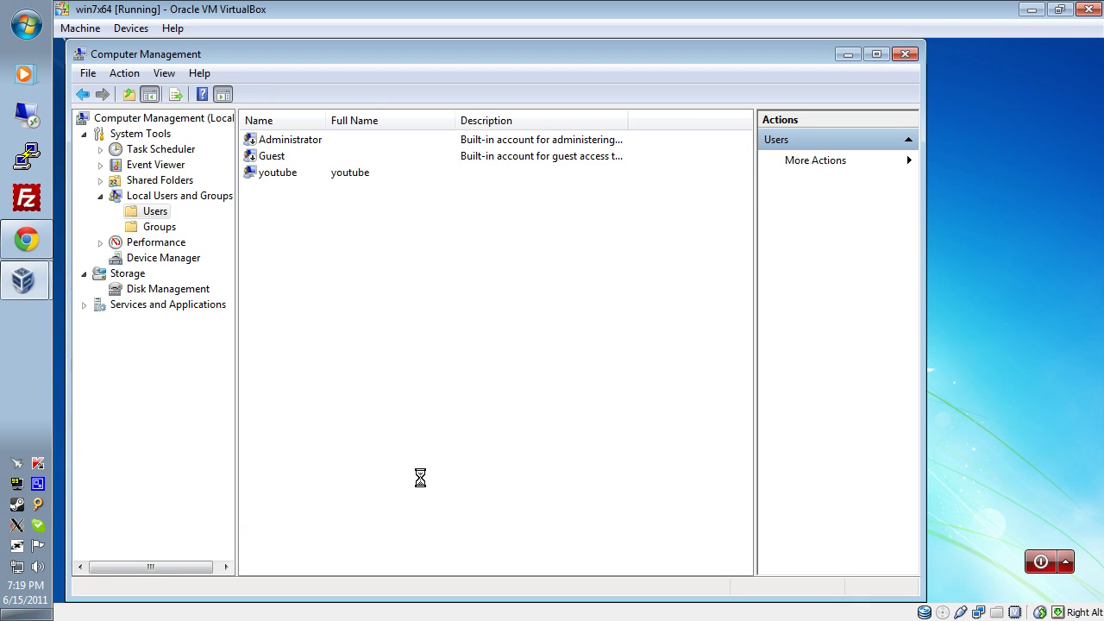
Use Set Password on youtube to enter and confirm a new password, accepting the warning.
right_click(279, 180)
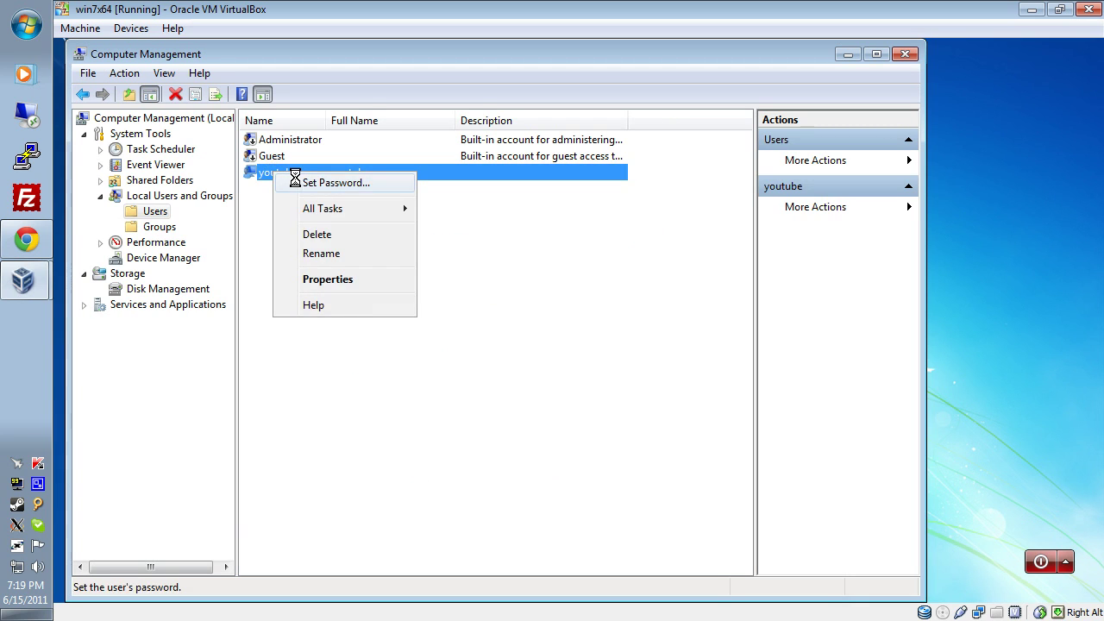
click(294, 179)
click(418, 411)
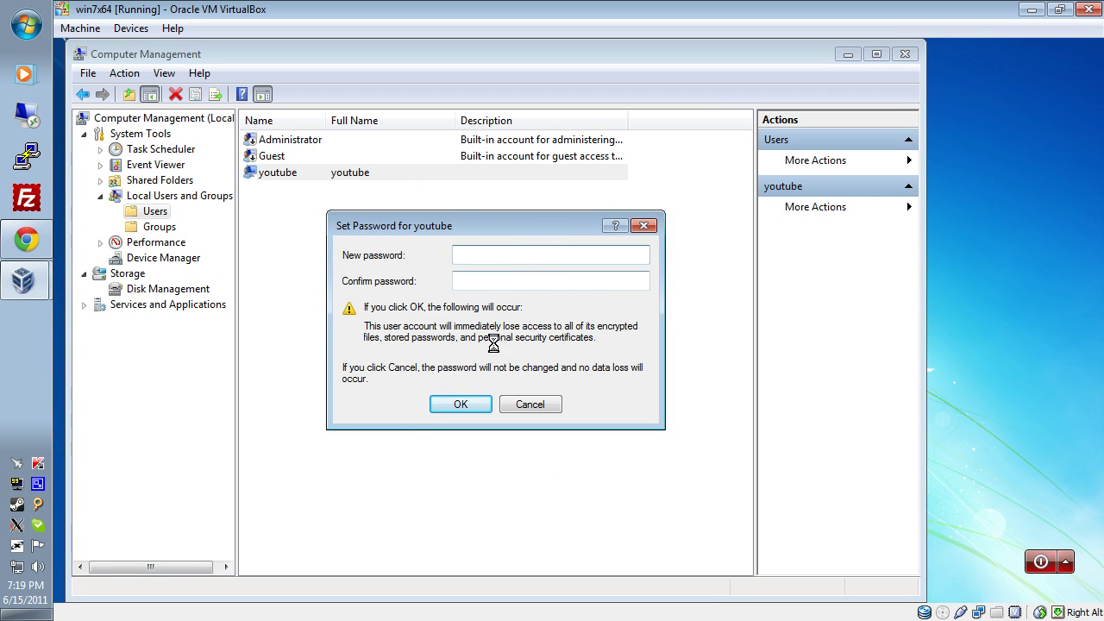
text(1)
click(477, 280)
text(1)
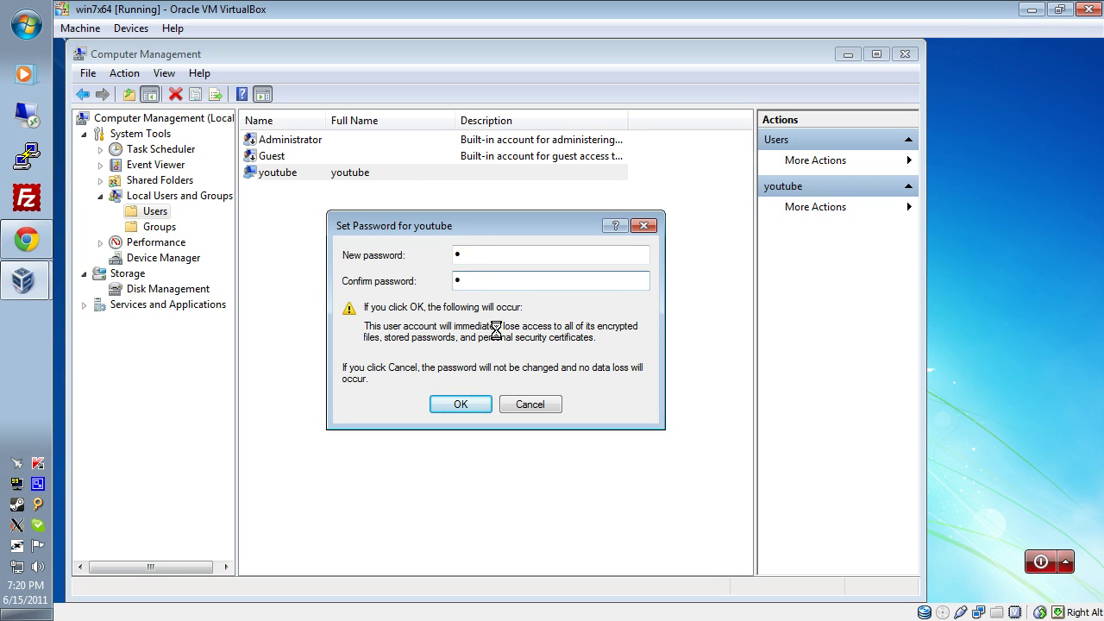
click(457, 406)
click(526, 372)
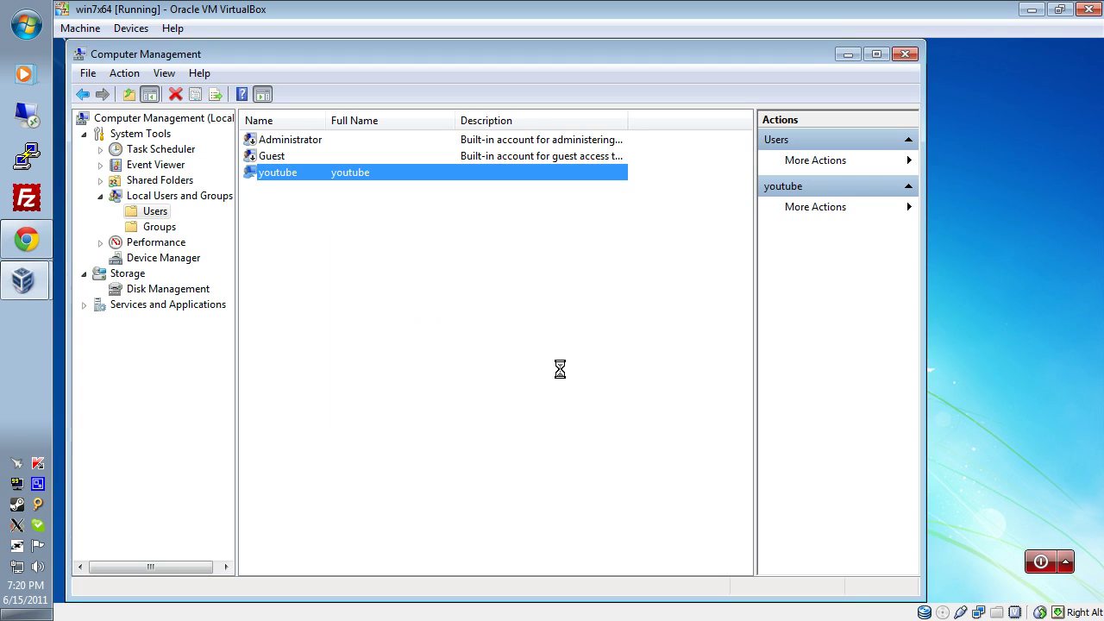
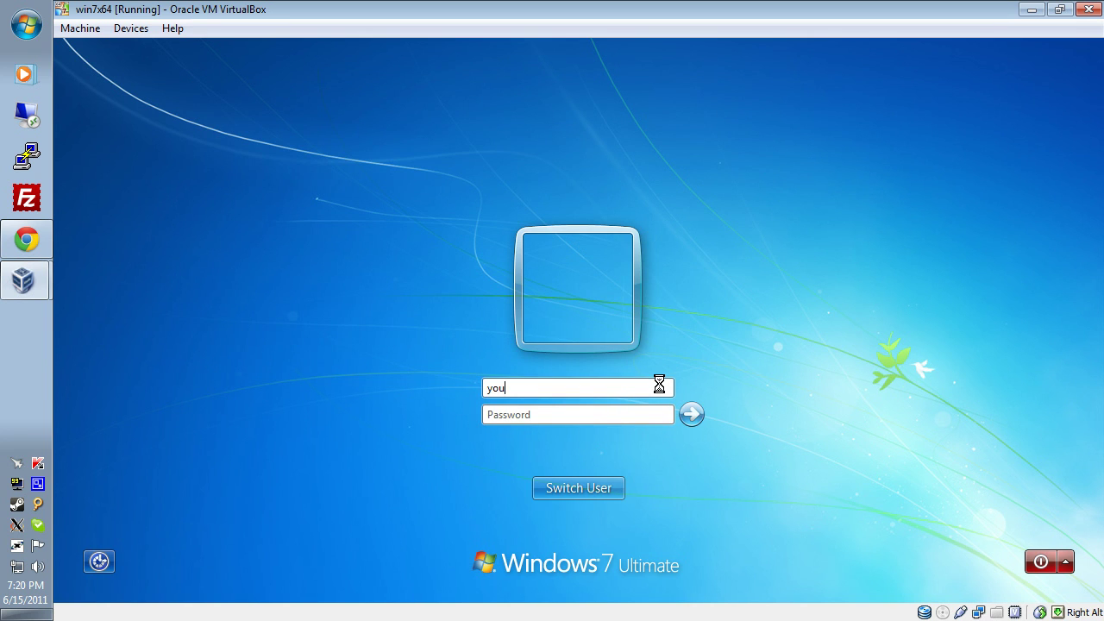
Submit the Windows 7 login to reach the desktop with its gpedit.msc shortcut.
key(Tab)
key(Return)
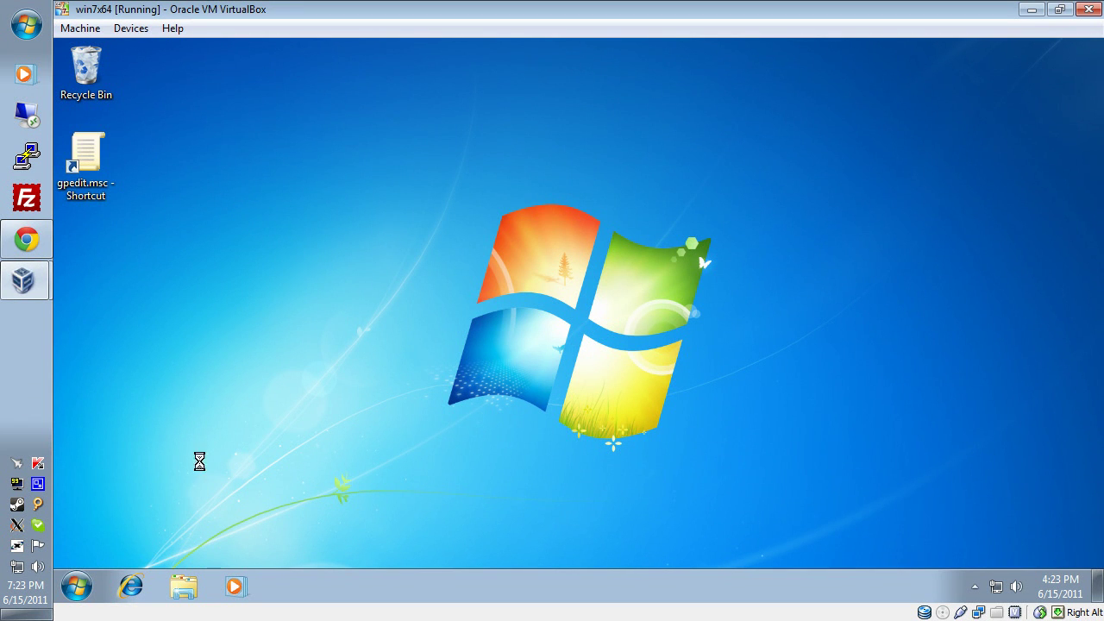
Shut down Windows 7, boot win7x64 from the Ubuntu live CD, and show Ubuntu's Places menu.
click(76, 588)
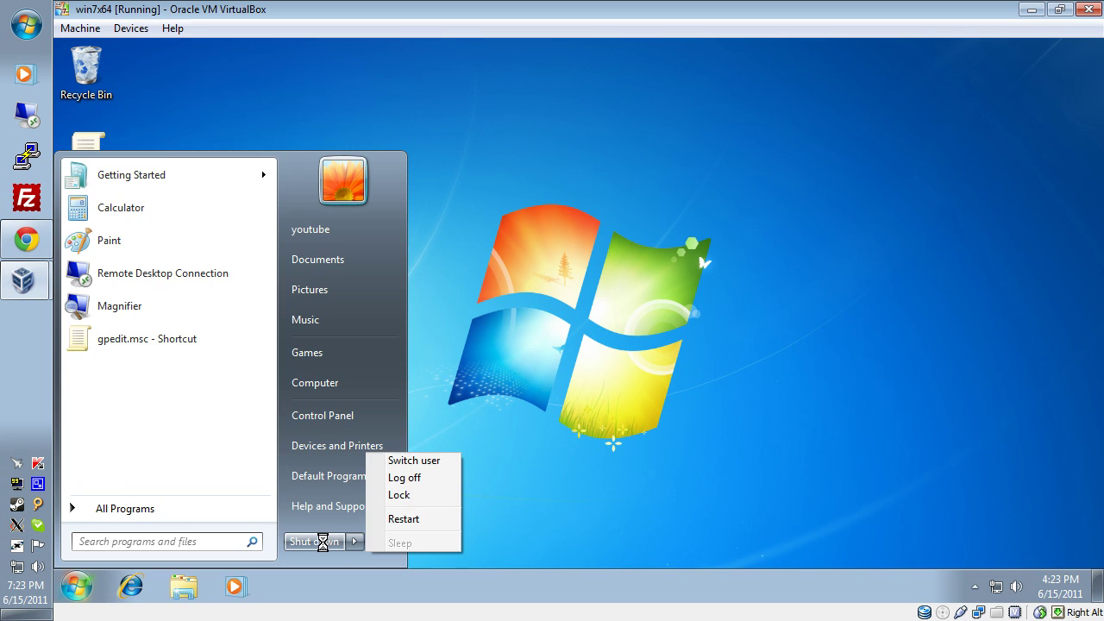
click(313, 542)
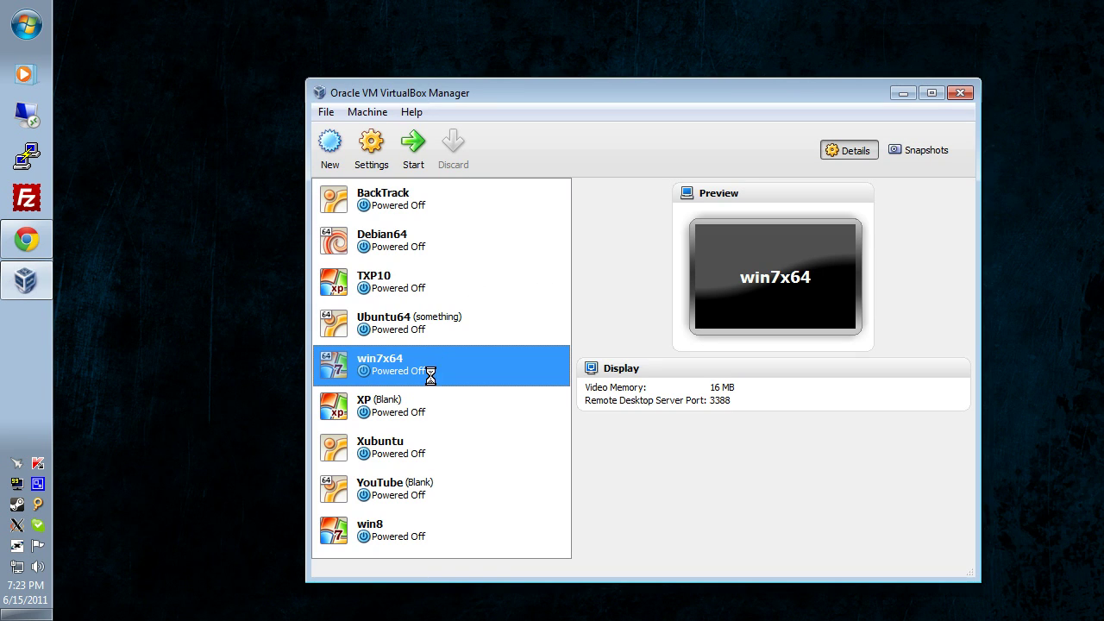
right_click(434, 367)
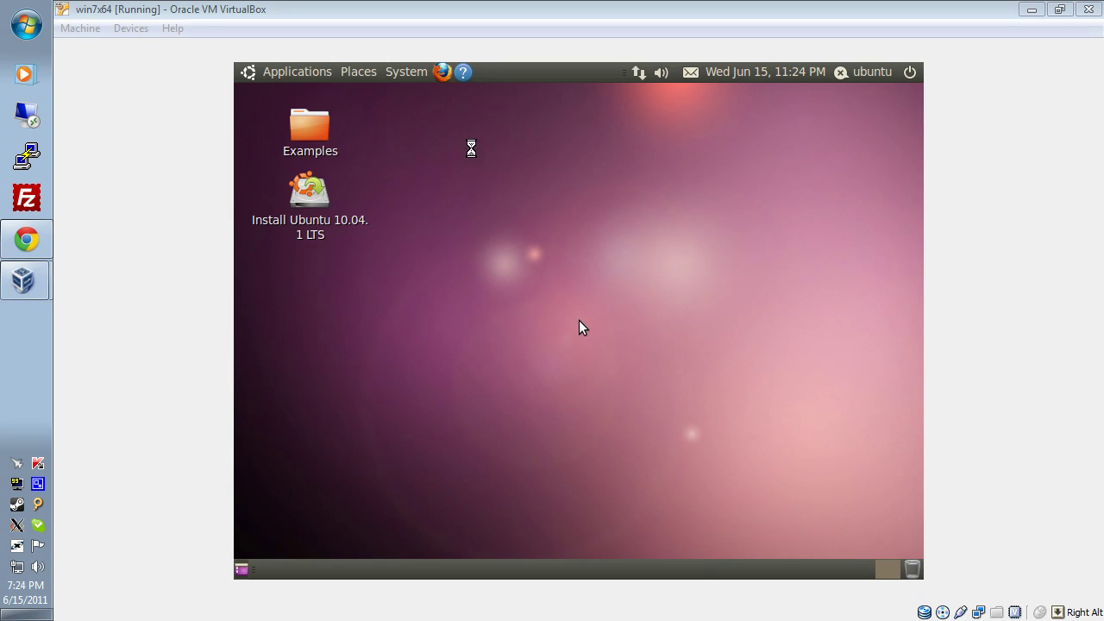
click(359, 73)
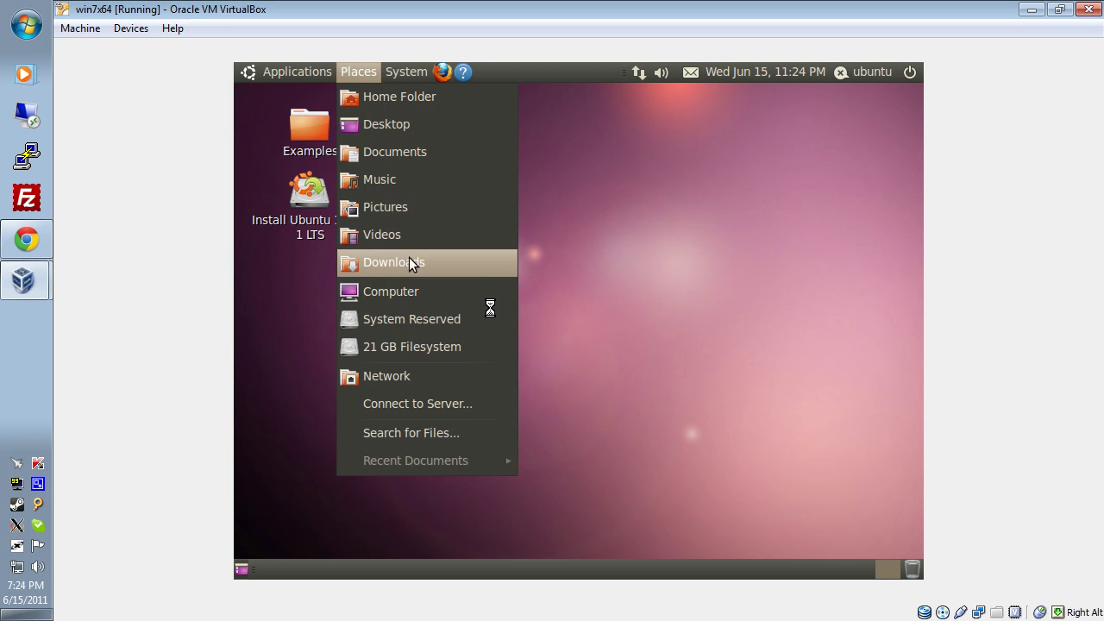
Browse the 21 GB Filesystem into Windows, jump with 'system3', and enter System32.
click(412, 346)
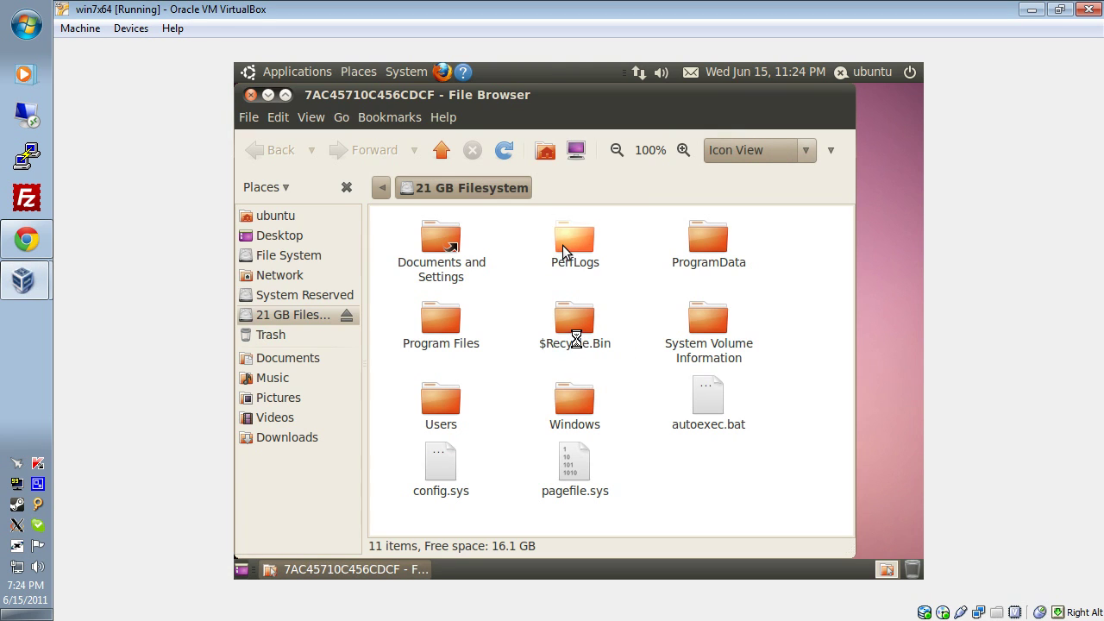
double_click(571, 403)
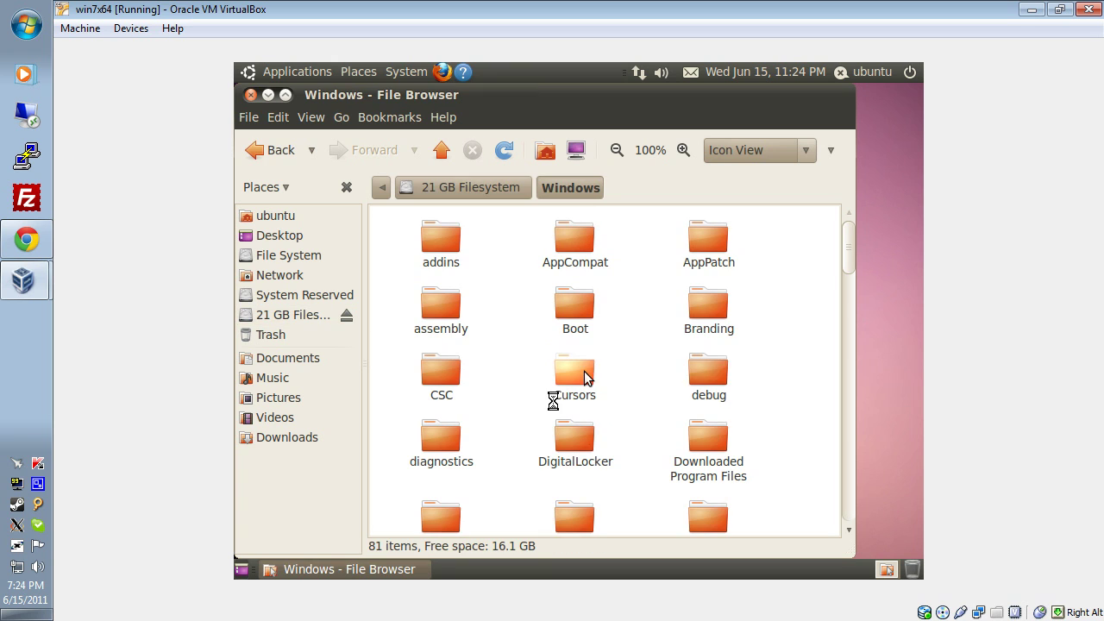
text(system3)
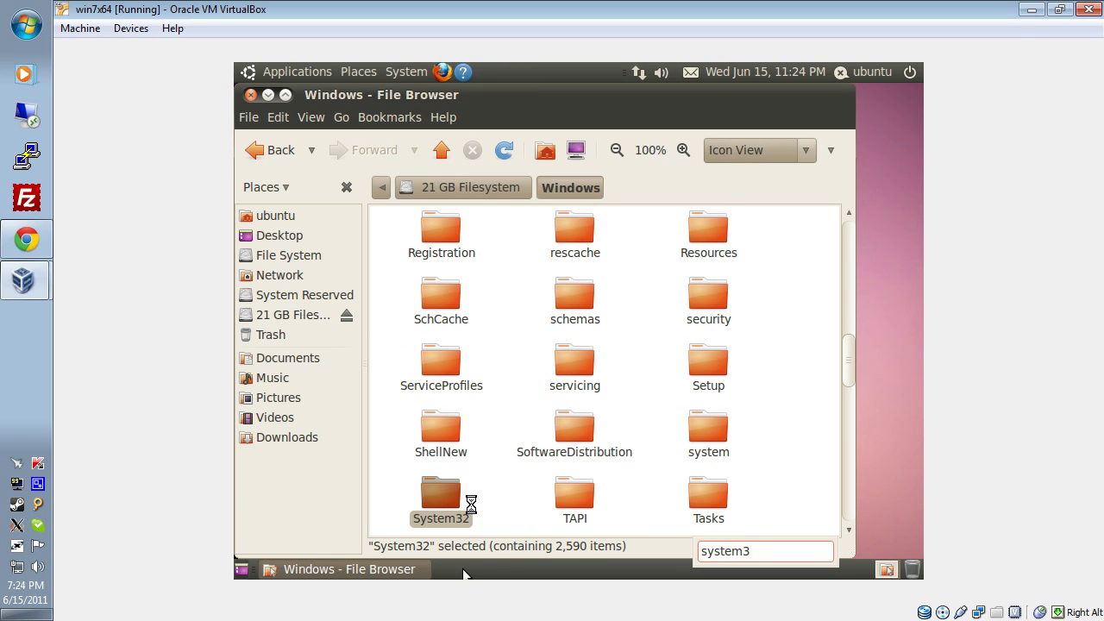
double_click(450, 501)
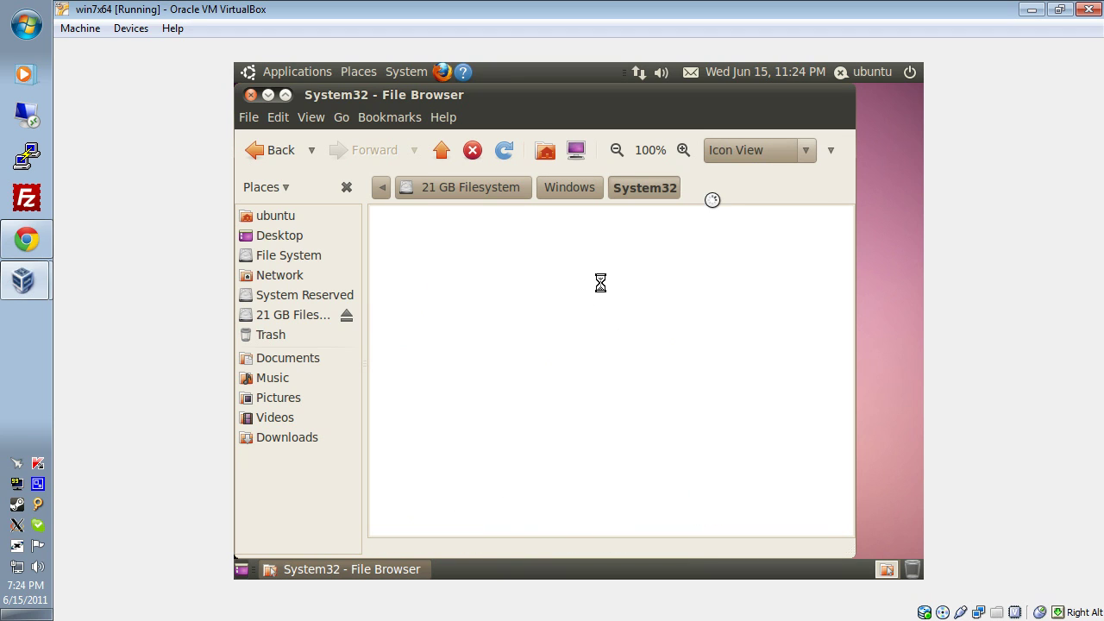
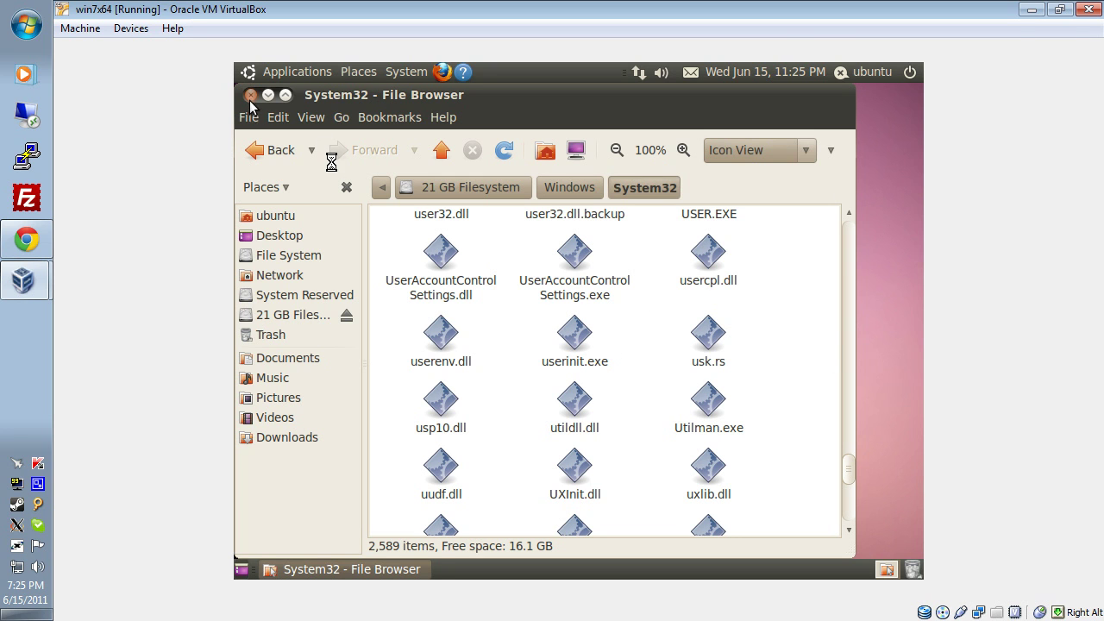
Close the System32 file browser and shut down the Ubuntu live session.
click(251, 95)
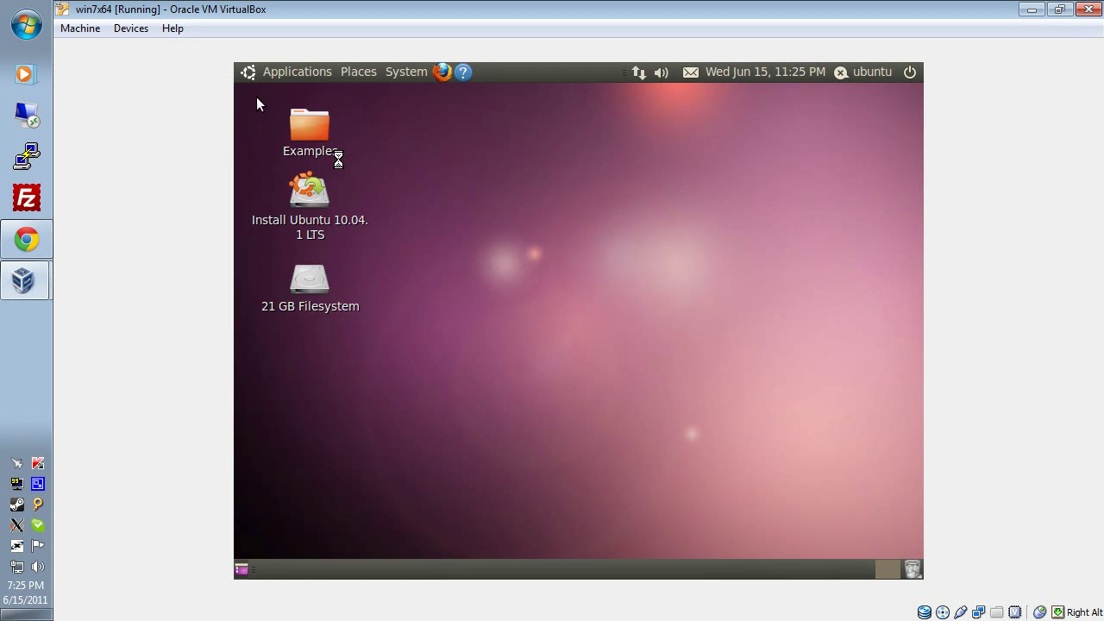
click(912, 73)
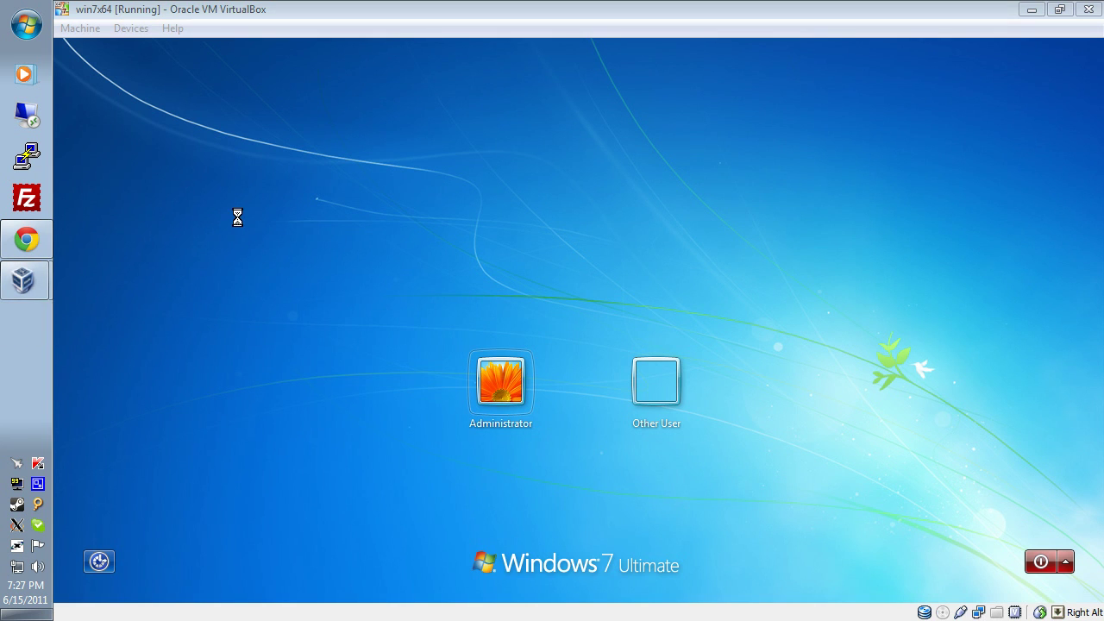
Focus the VM and launch Ease of Access from the Windows 7 logon screen.
click(635, 236)
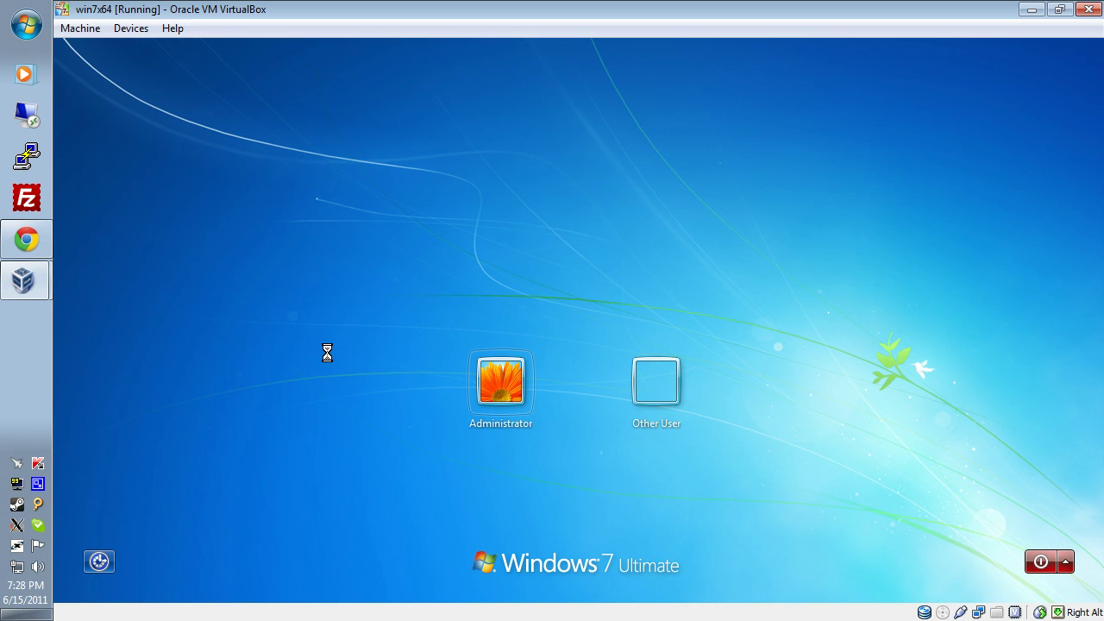
click(103, 562)
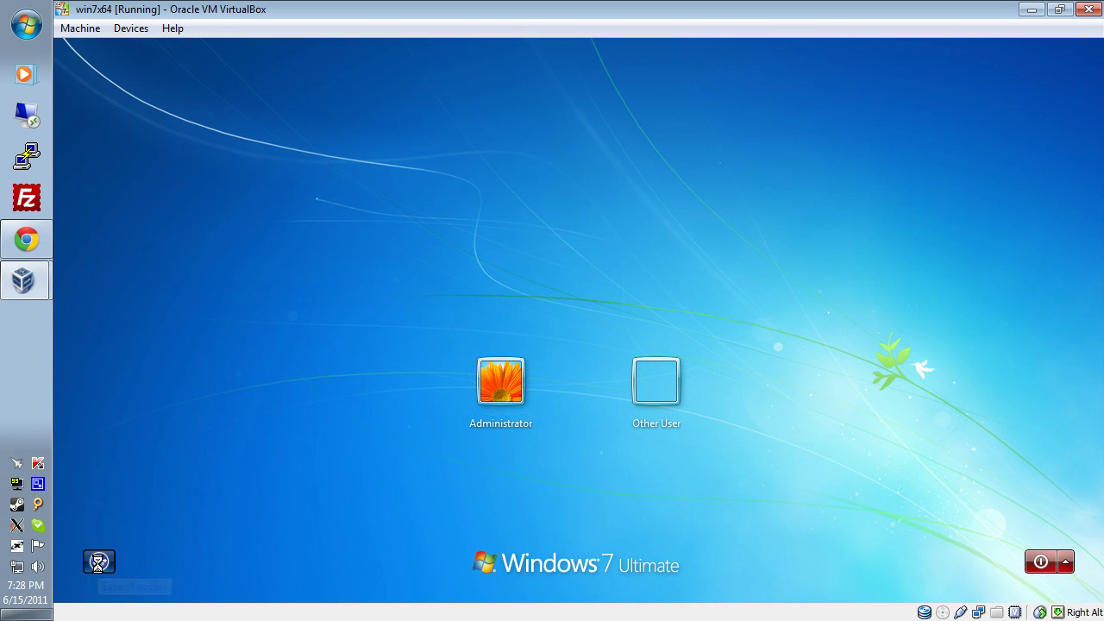
Move and close the Ease of Access dialog, reopen it to verify, then close it again.
drag(243, 131, 465, 132)
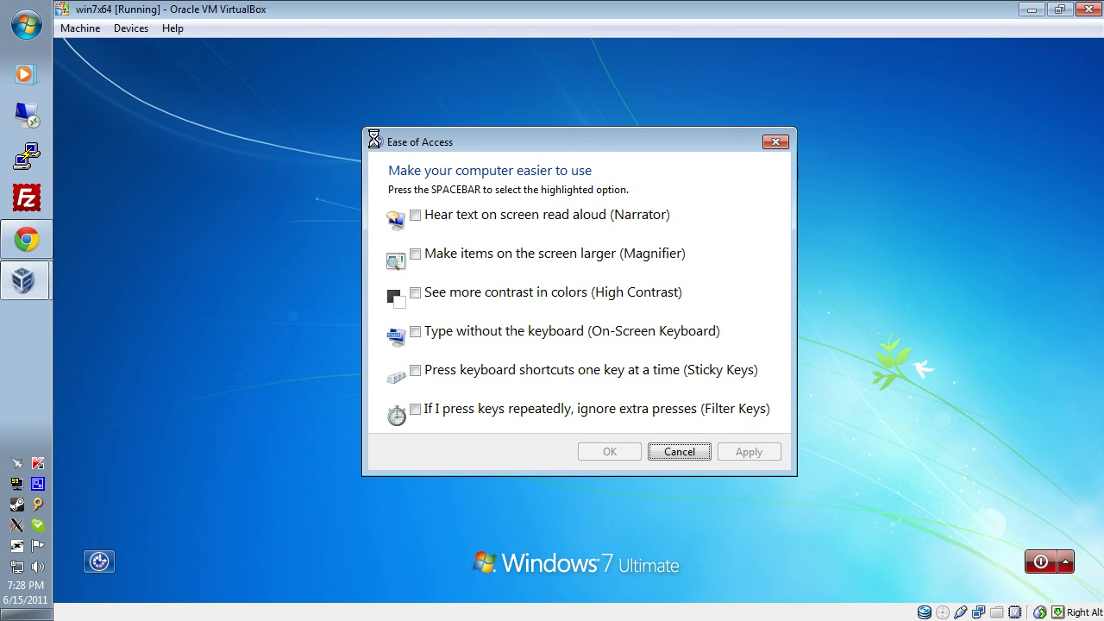
click(775, 142)
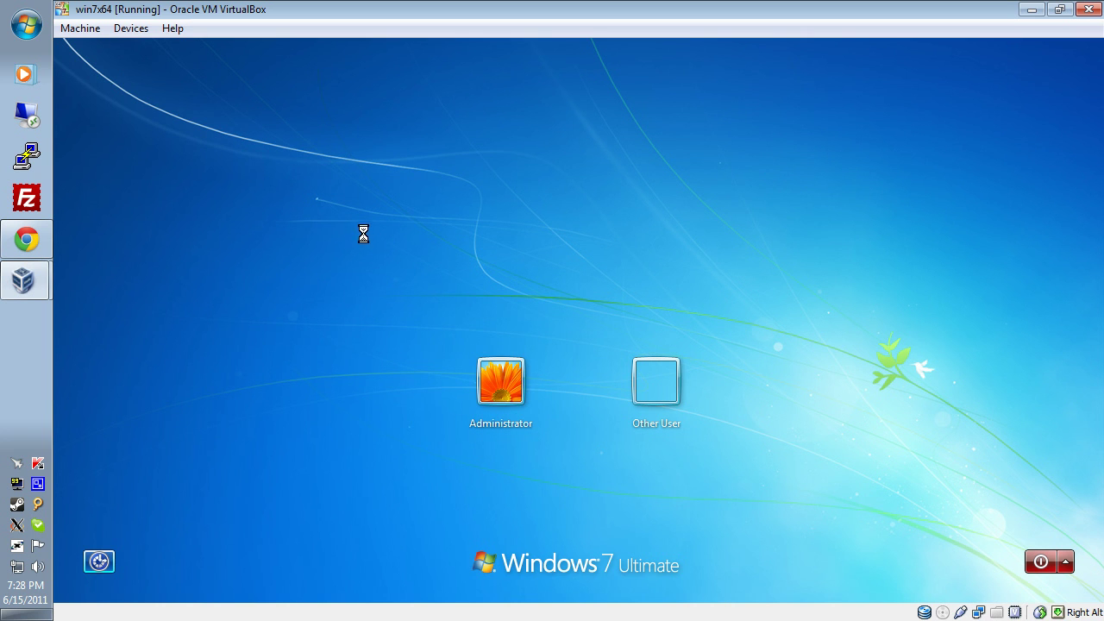
click(99, 567)
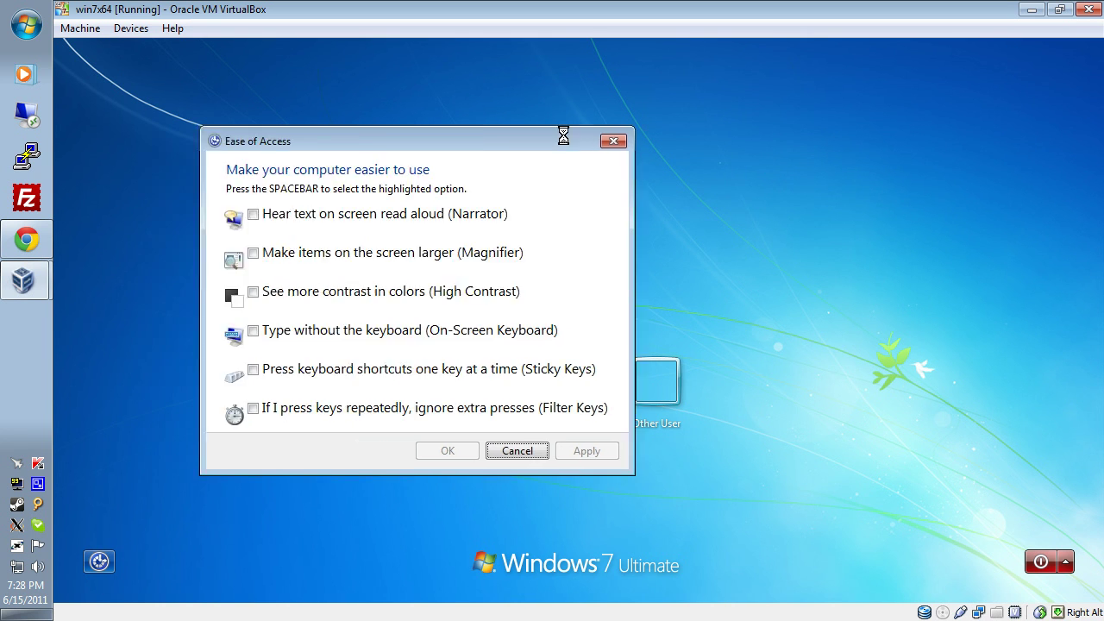
click(771, 154)
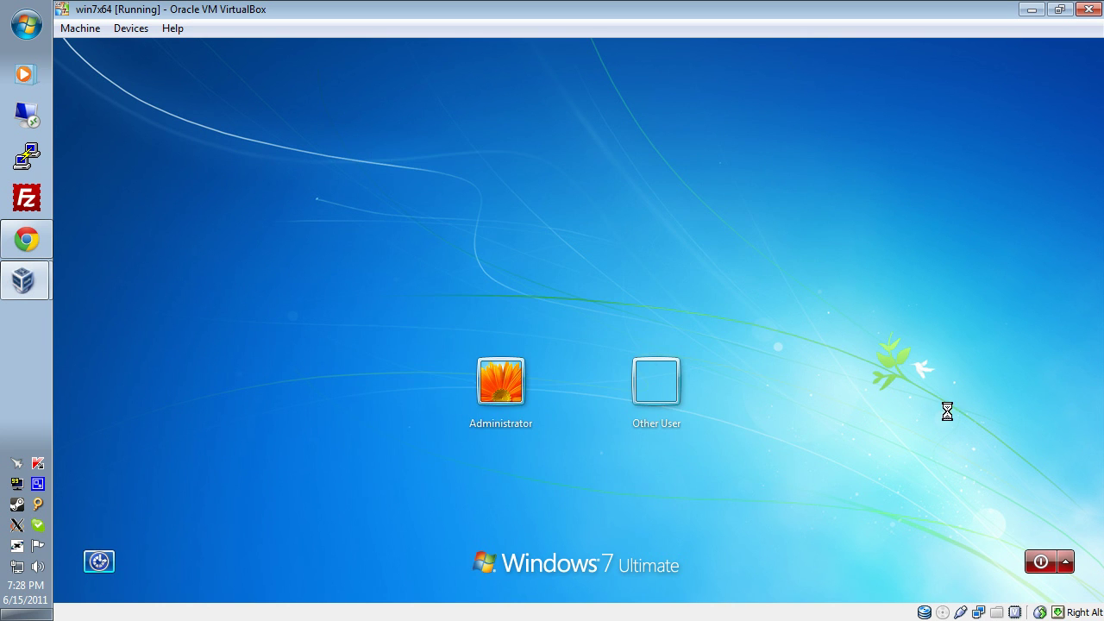
Power off Windows 7 from the logon screen and reposition the VirtualBox Manager window.
click(1042, 562)
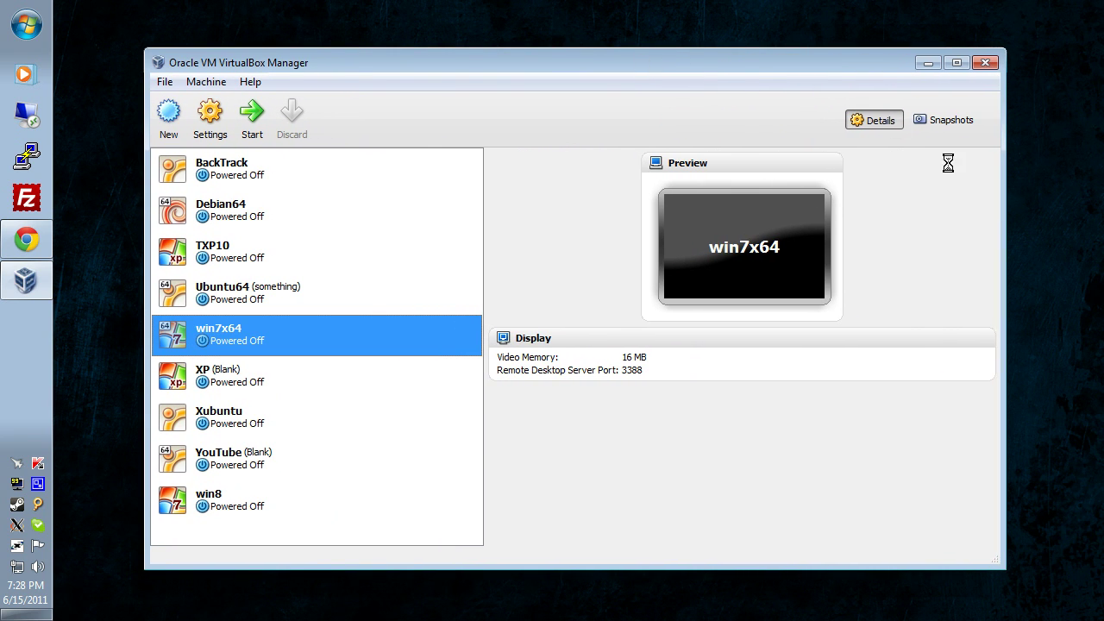
drag(744, 63, 722, 39)
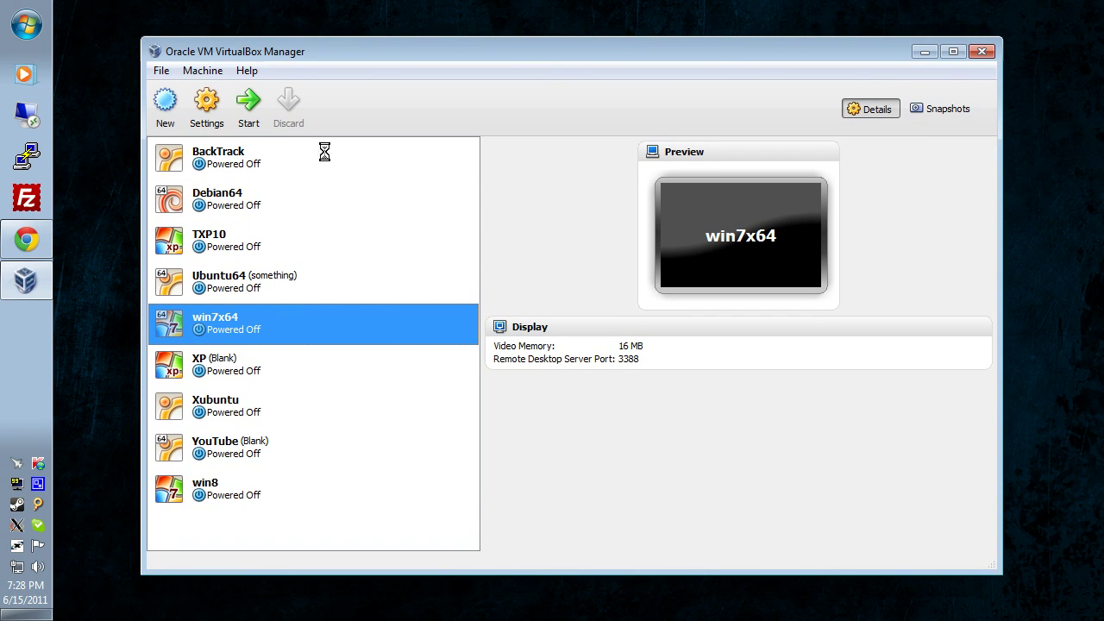